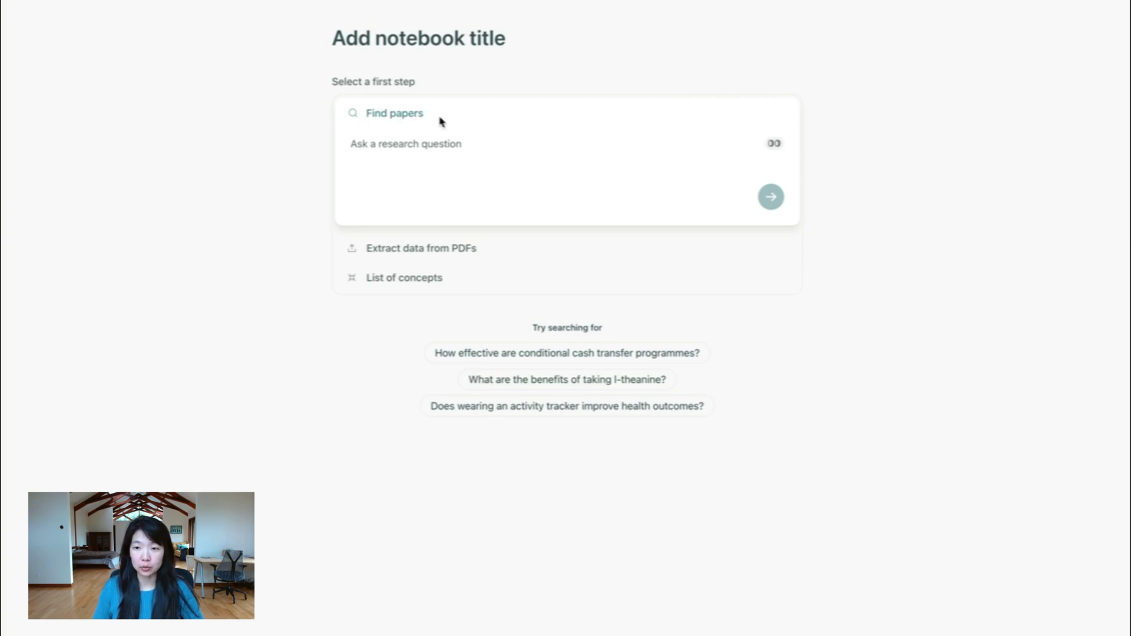
Step: Preview the Extract data from PDFs, List of concepts and Find papers options, ending on PDF extraction
{"action": "left_click", "coordinate": [401, 245]}
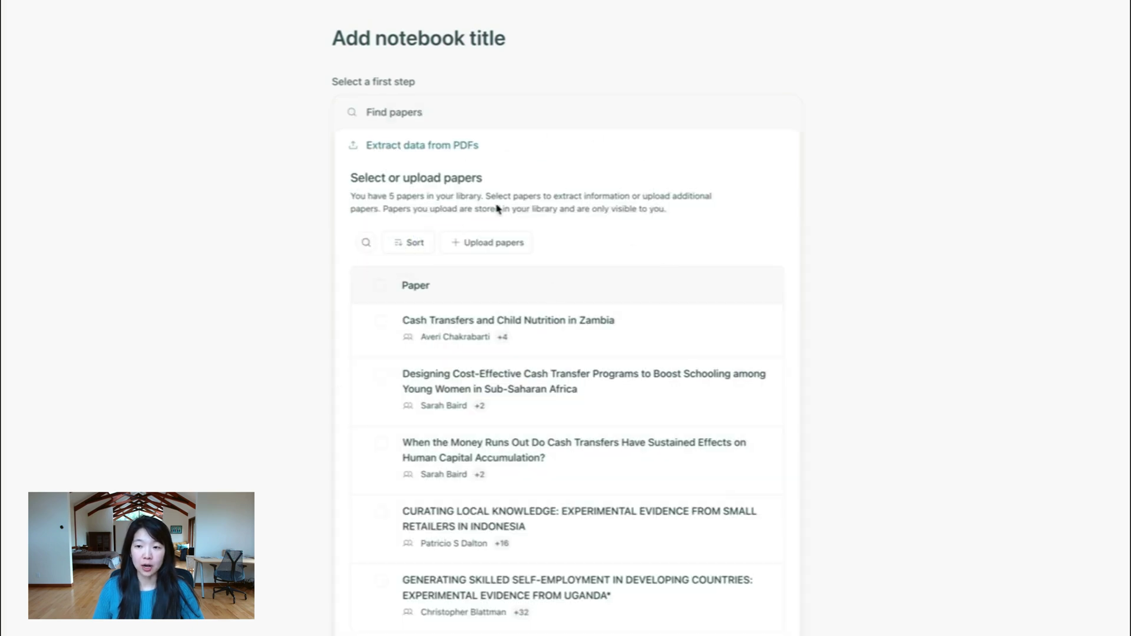
{"action": "scroll", "coordinate": [526, 239], "scroll_direction": "down", "scroll_amount": 1}
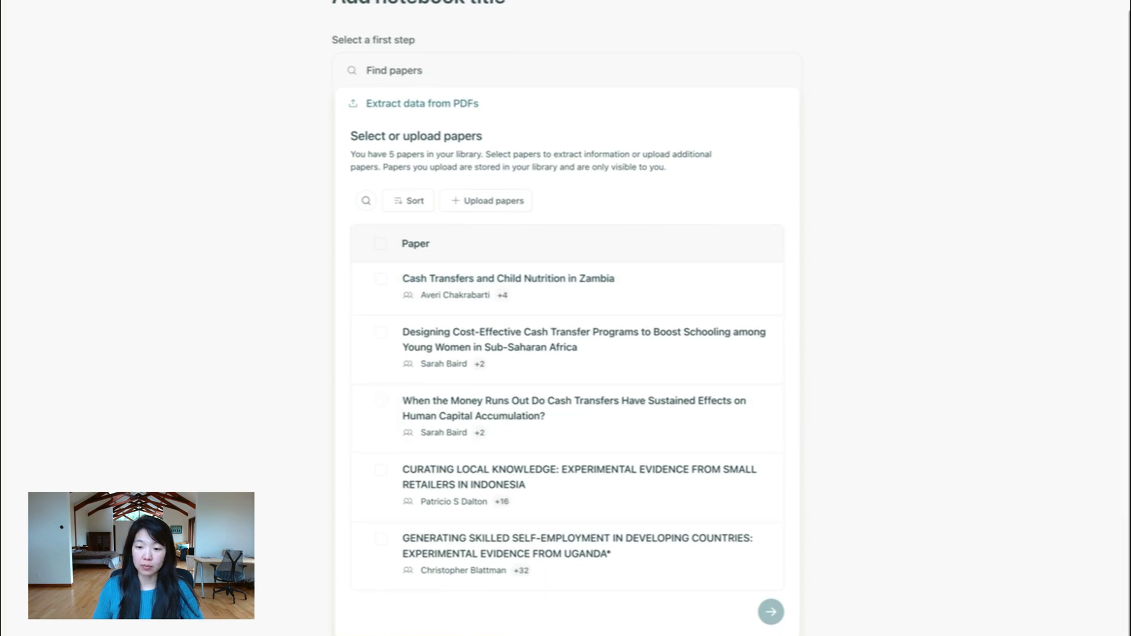
{"action": "left_click", "coordinate": [363, 630]}
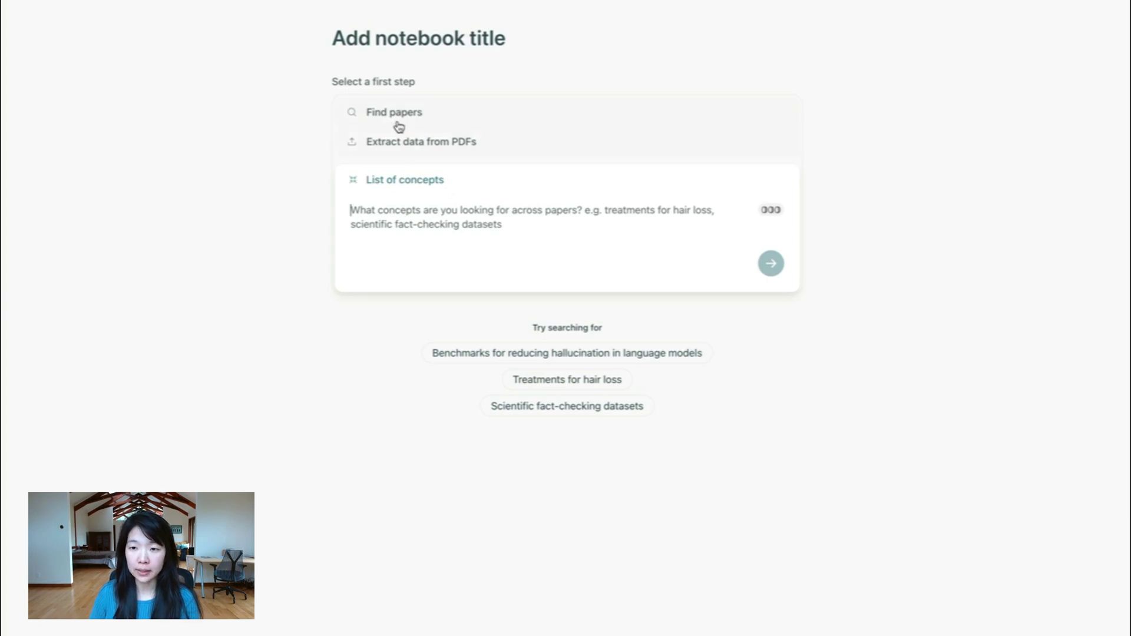
{"action": "left_click", "coordinate": [444, 106]}
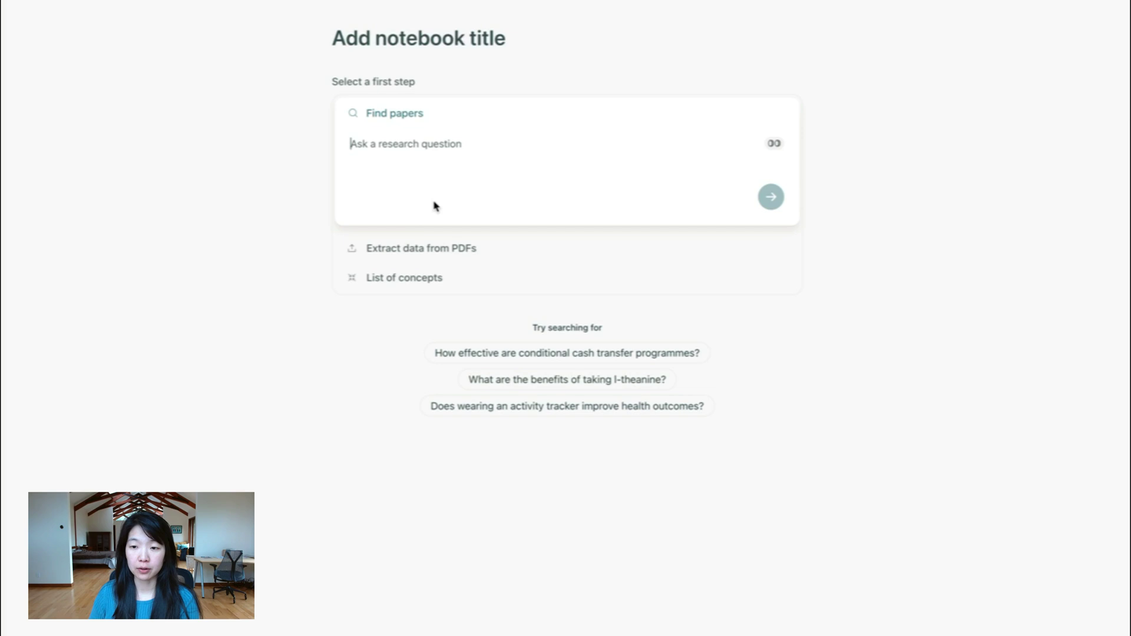
{"action": "left_click", "coordinate": [398, 247]}
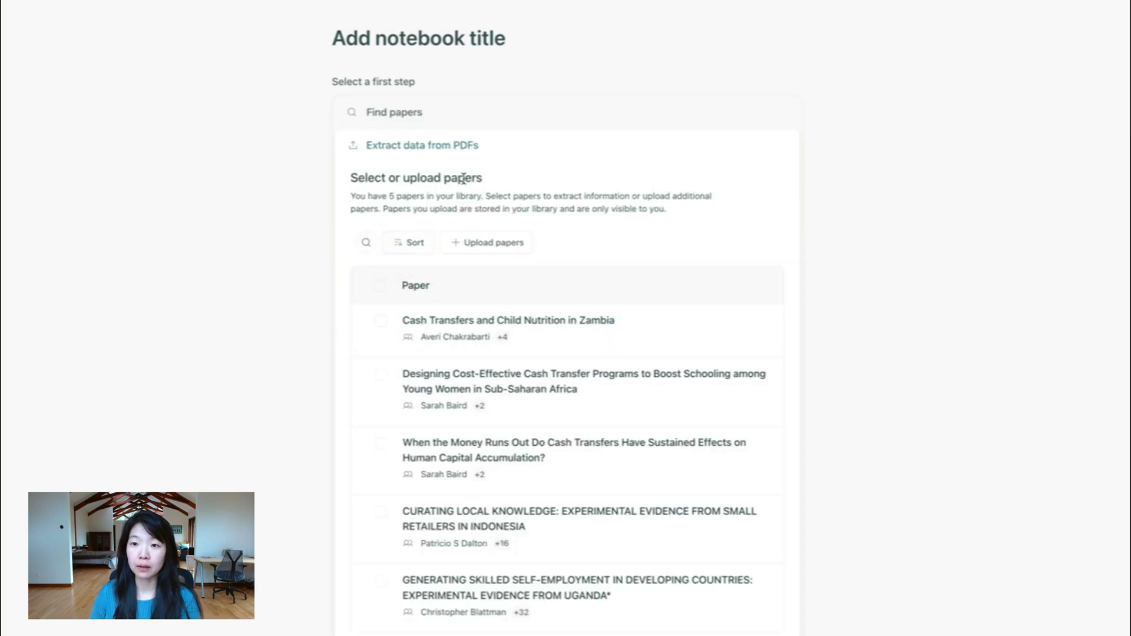
{"action": "left_click", "coordinate": [375, 38]}
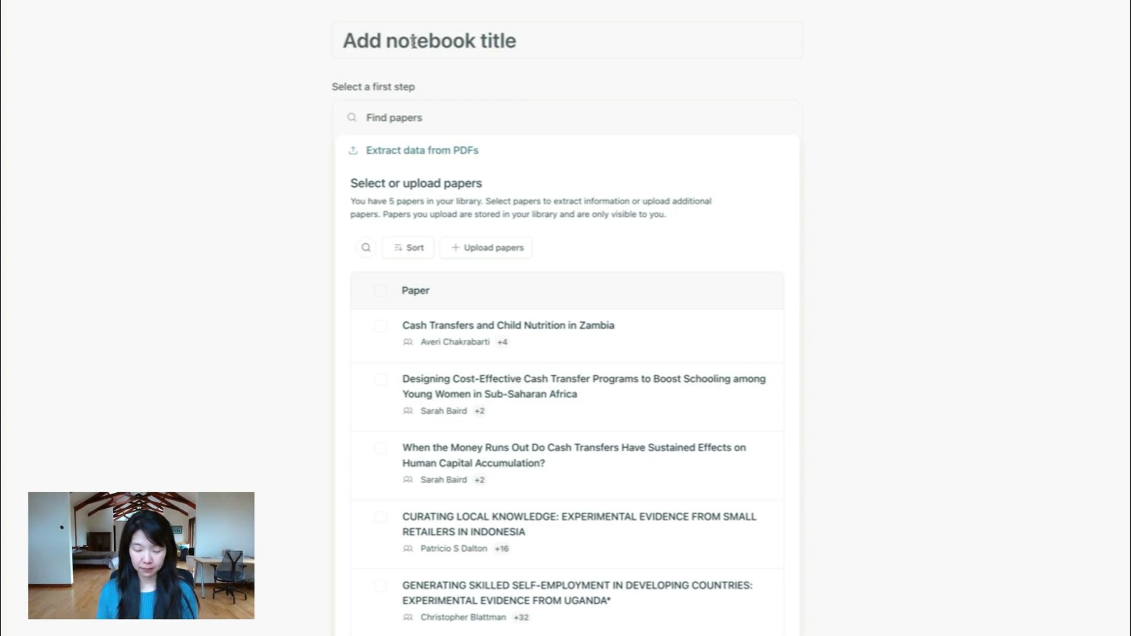
Step: Clear the notebook title so it is left empty
{"action": "type", "text": "RCTs on cash transfers"}
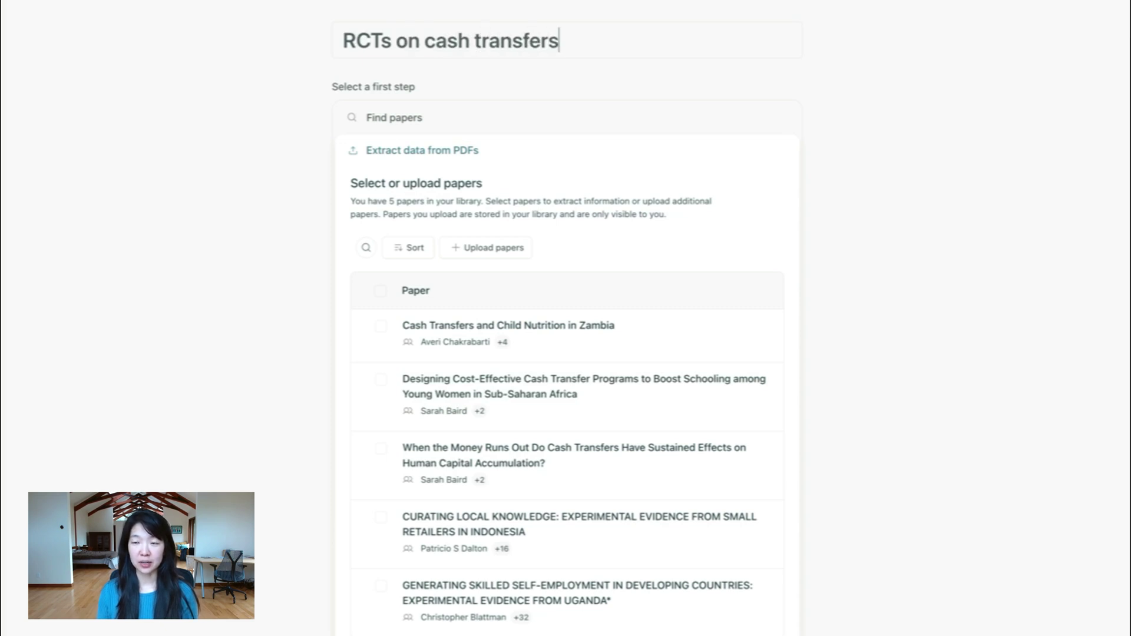
{"action": "key", "text": "ctrl+a"}
{"action": "type", "text": "pH"}
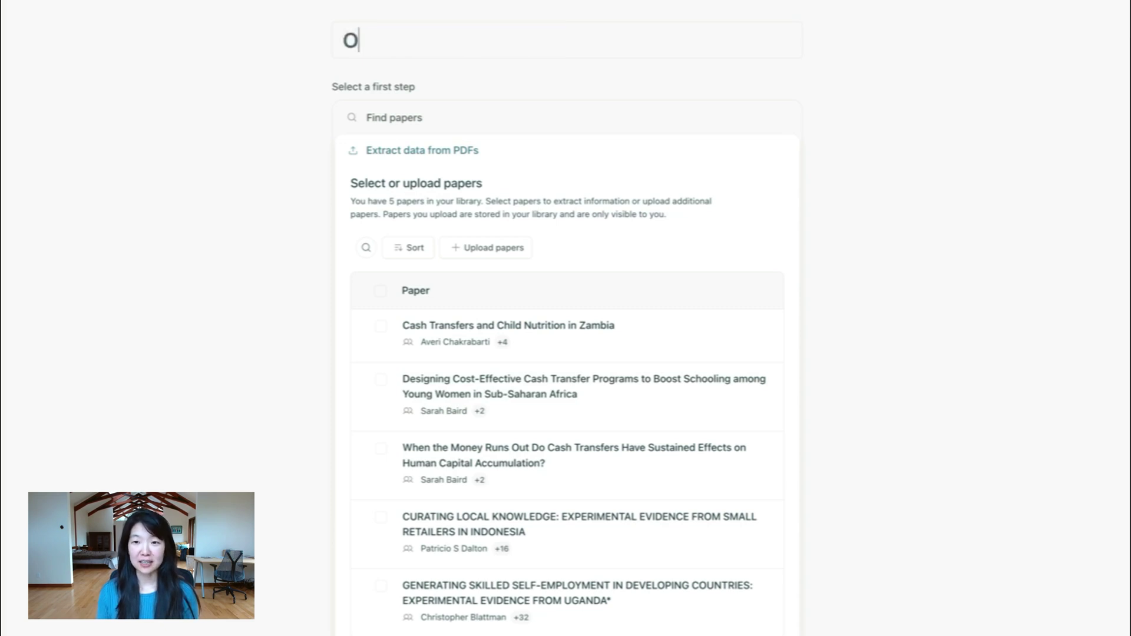
{"action": "key", "text": "BackSpace"}
{"action": "key", "text": "BackSpace"}
{"action": "type", "text": "PhD"}
{"action": "key", "text": "BackSpace"}
{"action": "key", "text": "BackSpace"}
{"action": "key", "text": "BackSpace"}
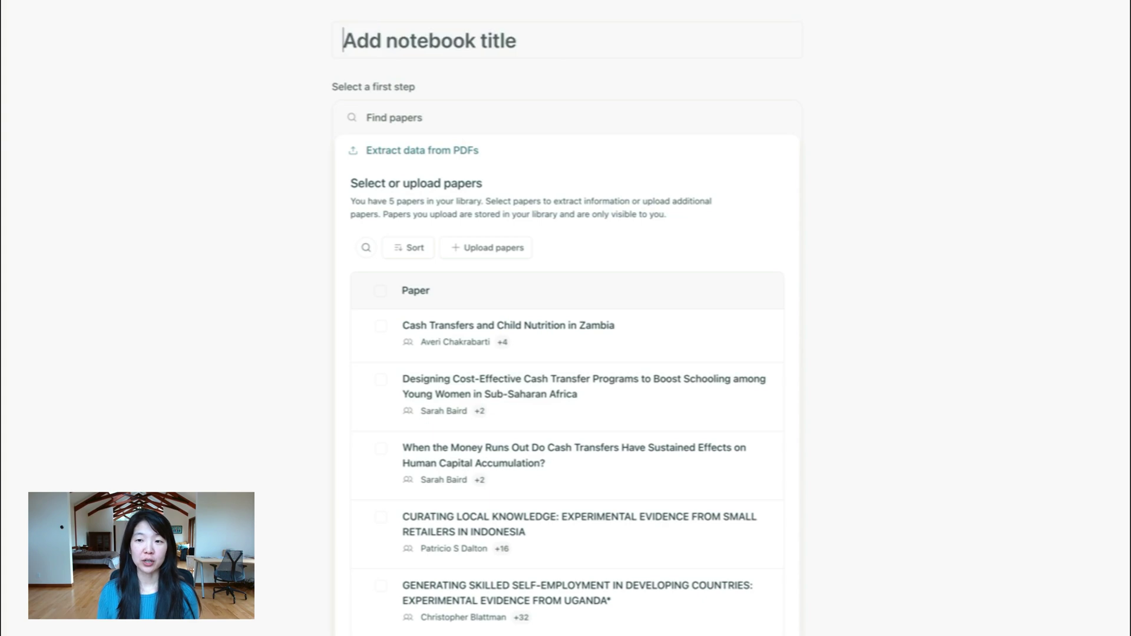
{"action": "left_click", "coordinate": [291, 58]}
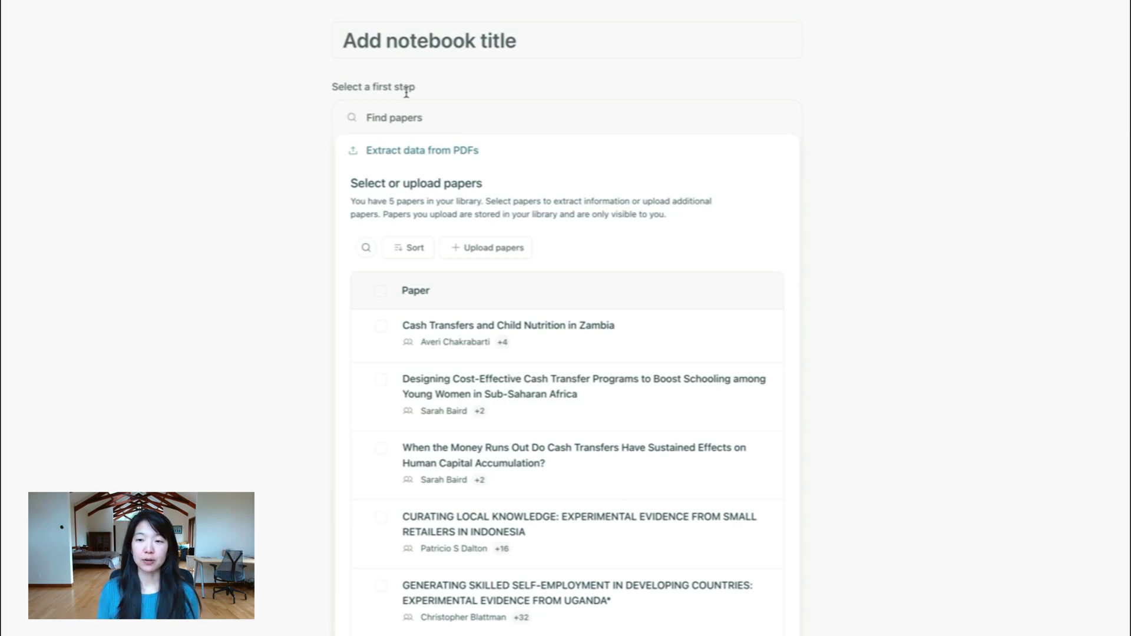
Step: Search Find papers for 'What are the long-term effects of screen time on children?'
{"action": "left_click", "coordinate": [396, 115]}
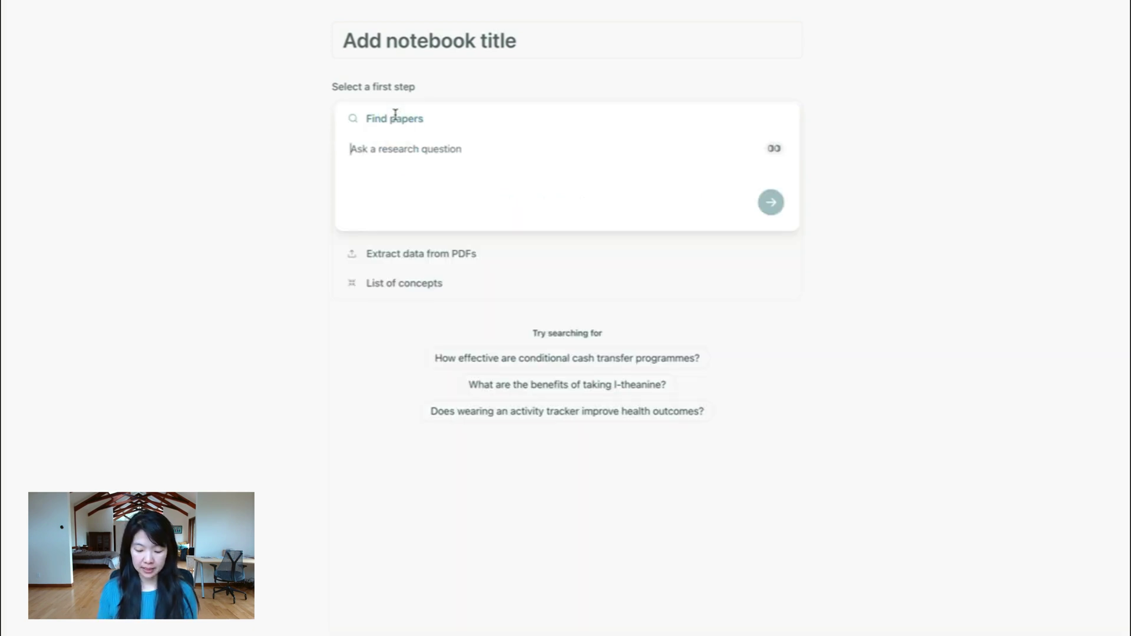
{"action": "type", "text": "What are th"}
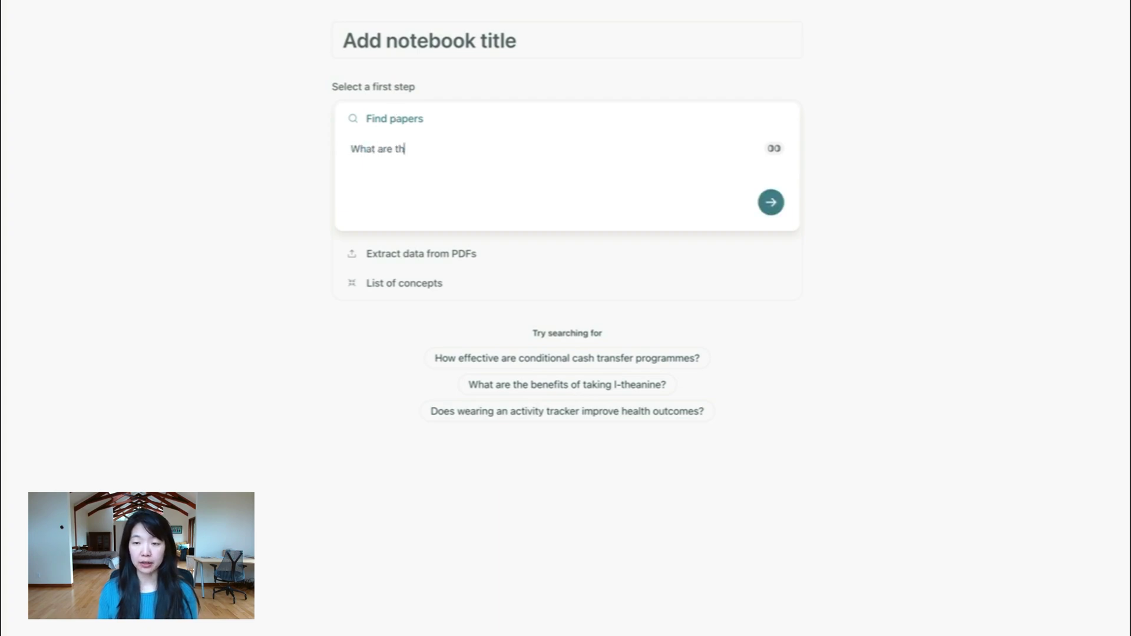
{"action": "type", "text": "e long-=term effects of screen "}
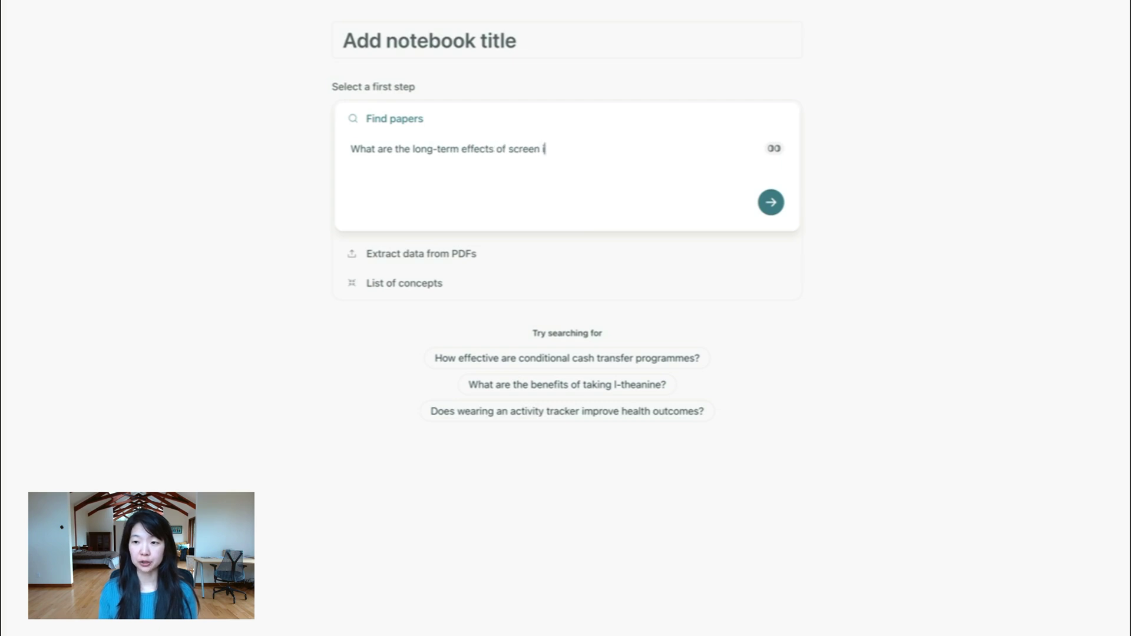
{"action": "type", "text": "time on children?"}
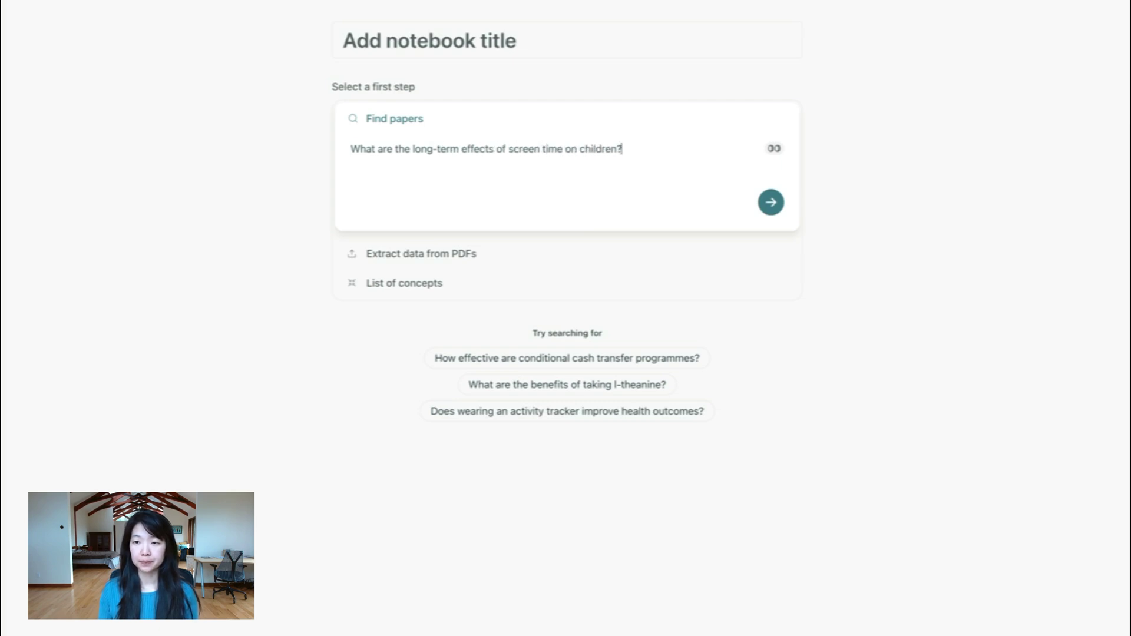
{"action": "key", "text": "Return"}
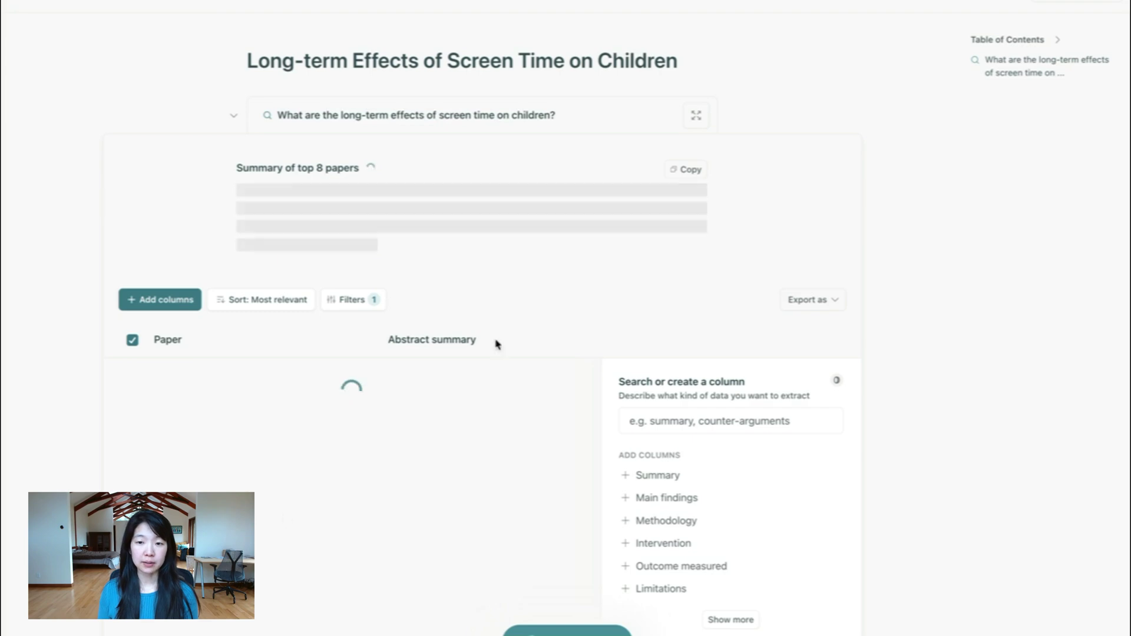
Step: Let the screen-time search finish, leaving the notebook title unchanged
{"action": "scroll", "coordinate": [518, 152], "scroll_direction": "down", "scroll_amount": 3}
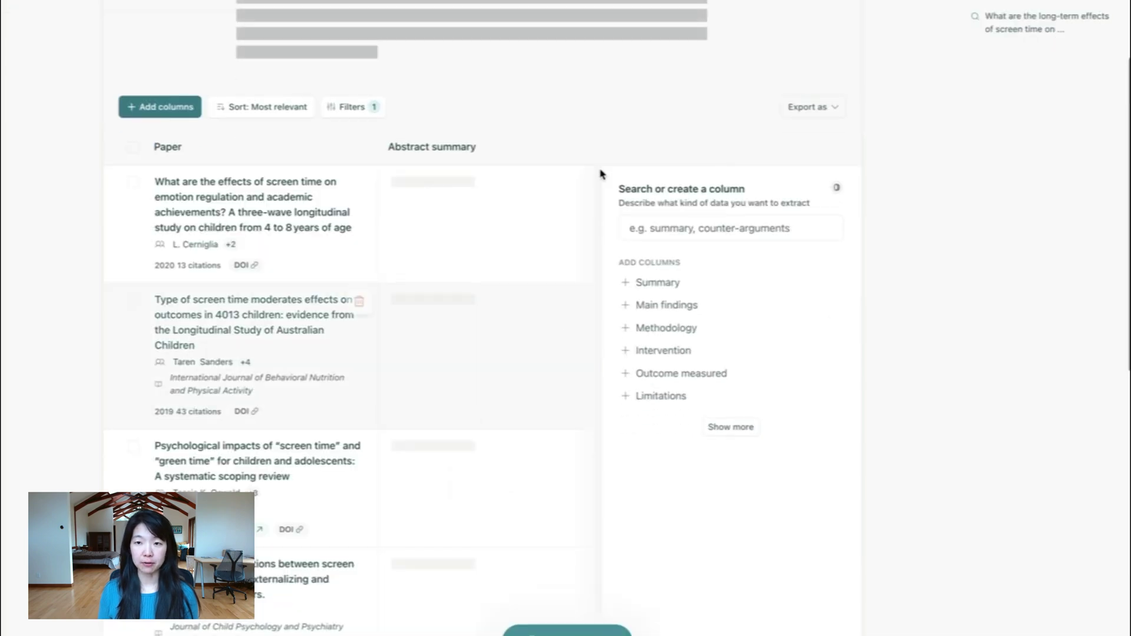
{"action": "scroll", "coordinate": [518, 152], "scroll_direction": "up", "scroll_amount": 3}
{"action": "left_click", "coordinate": [395, 54]}
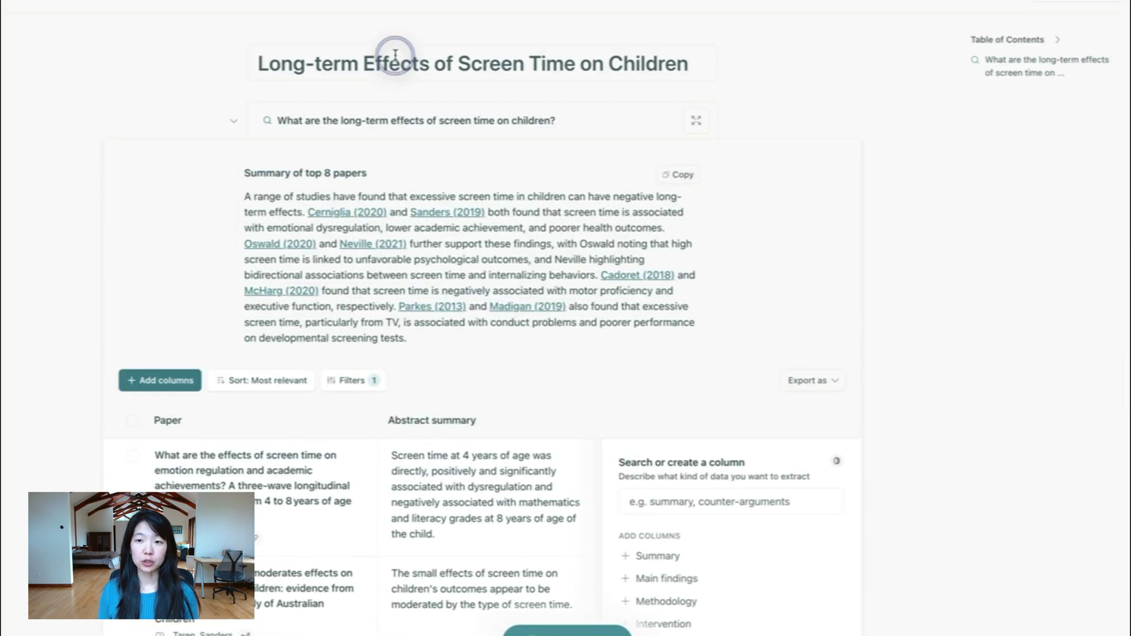
{"action": "triple_click", "coordinate": [309, 69]}
{"action": "left_click", "coordinate": [227, 33]}
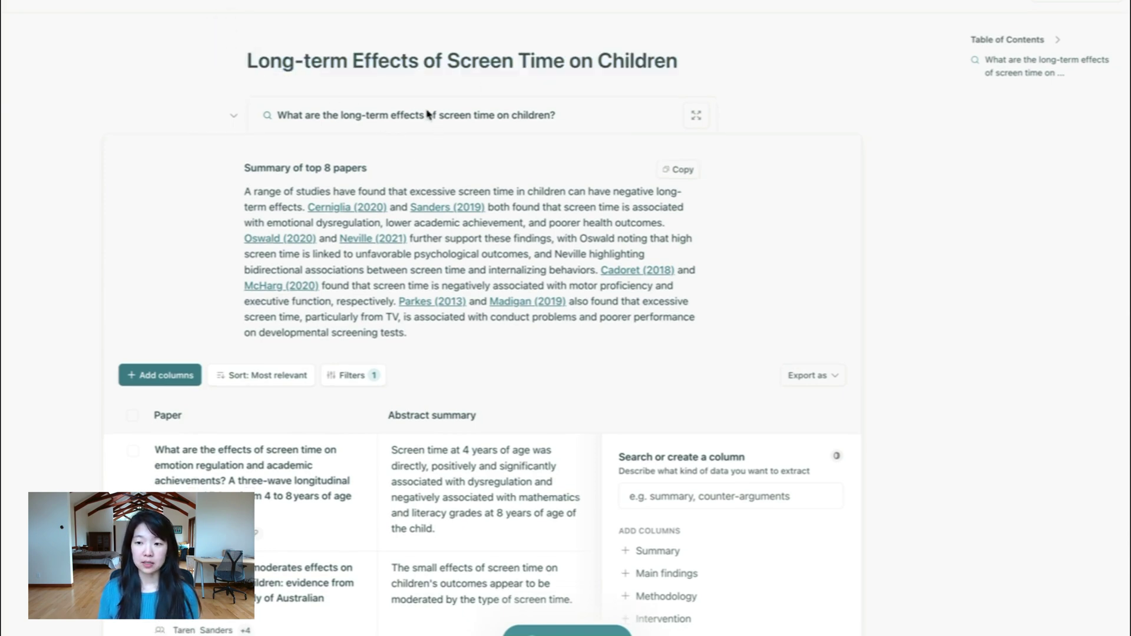
Step: Review the results table of abstract summaries full screen, then return to the notebook
{"action": "scroll", "coordinate": [498, 295], "scroll_direction": "down", "scroll_amount": 5}
{"action": "scroll", "coordinate": [497, 295], "scroll_direction": "up", "scroll_amount": 4}
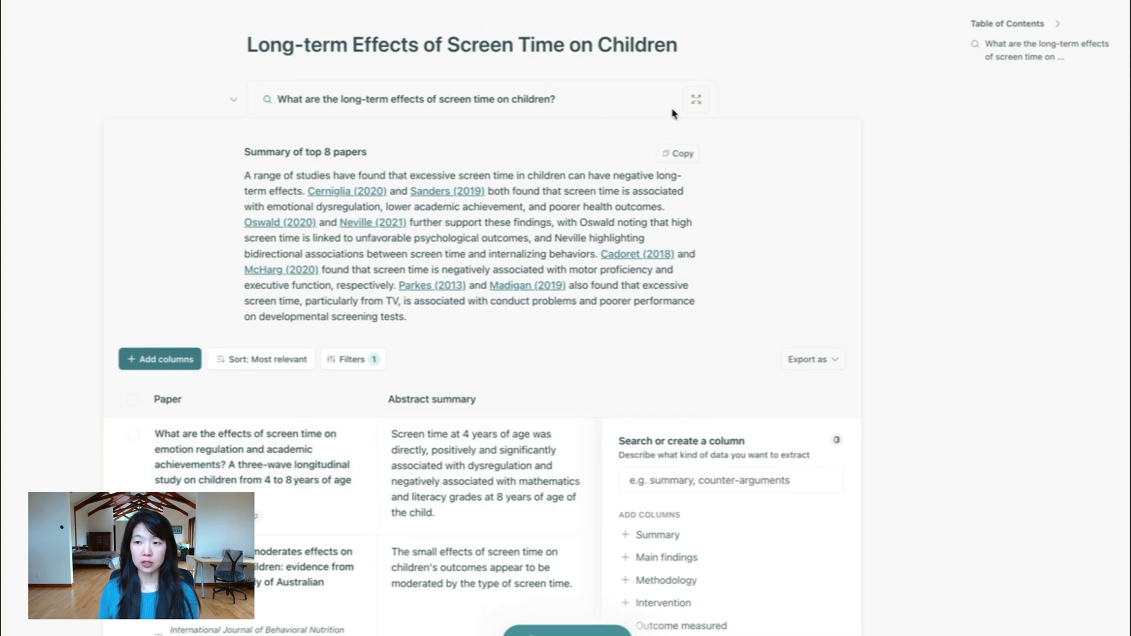
{"action": "left_click", "coordinate": [697, 100]}
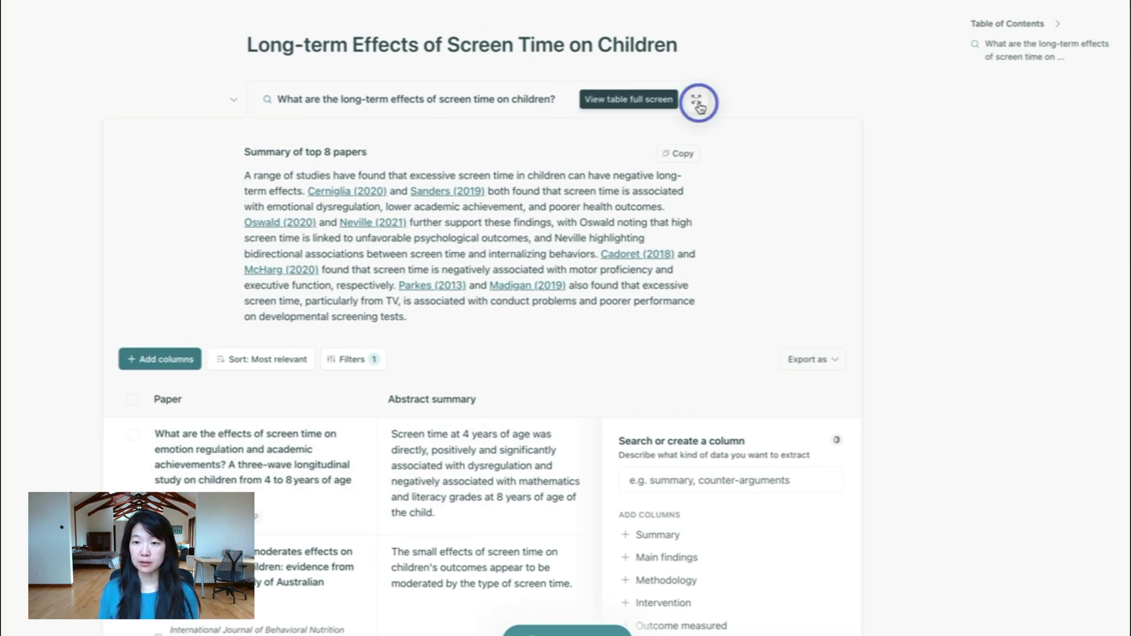
{"action": "scroll", "coordinate": [512, 489], "scroll_direction": "down", "scroll_amount": 5}
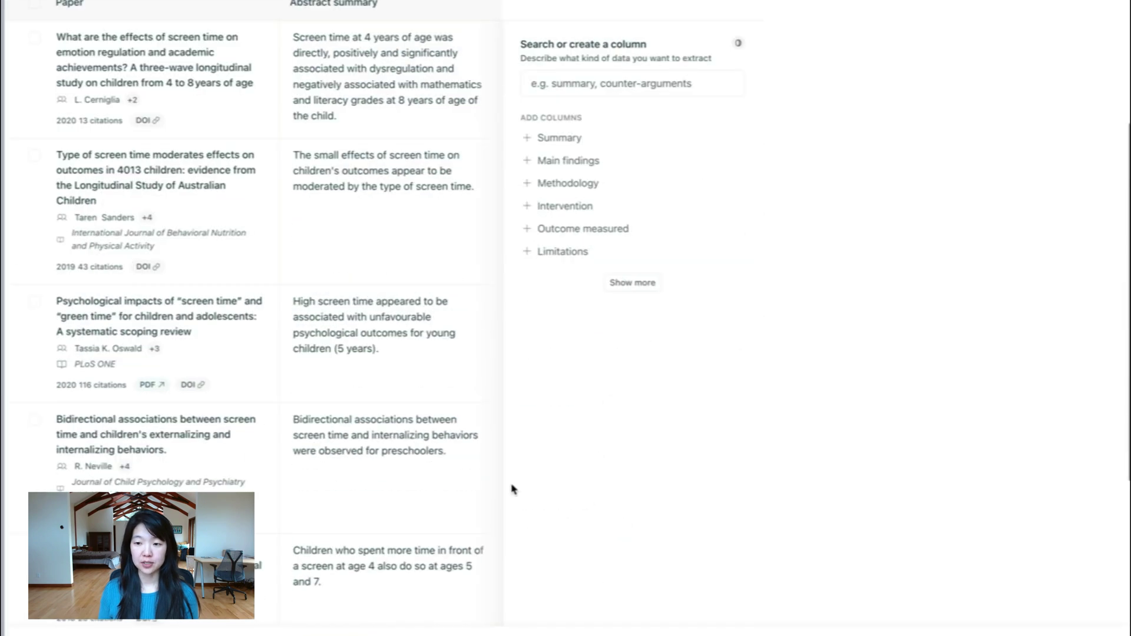
{"action": "scroll", "coordinate": [510, 487], "scroll_direction": "up", "scroll_amount": 5}
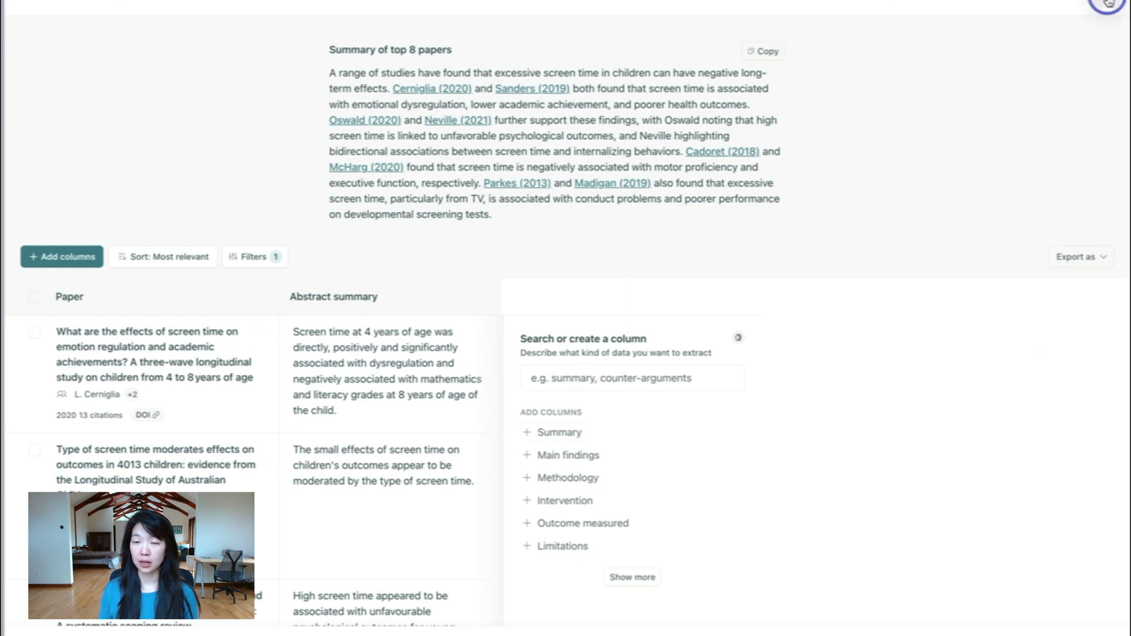
{"action": "left_click", "coordinate": [1109, 4]}
Step: Discard the emotion-regulation study and the 4013-children screen-time study from the results table
{"action": "scroll", "coordinate": [440, 182], "scroll_direction": "down", "scroll_amount": 4}
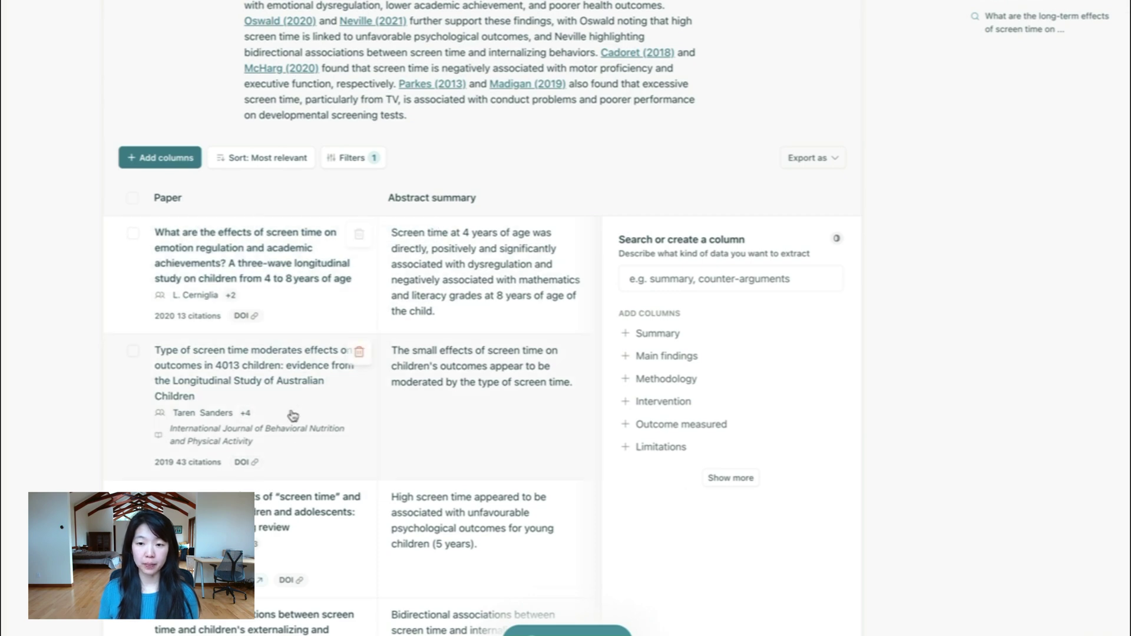
{"action": "left_click", "coordinate": [359, 237]}
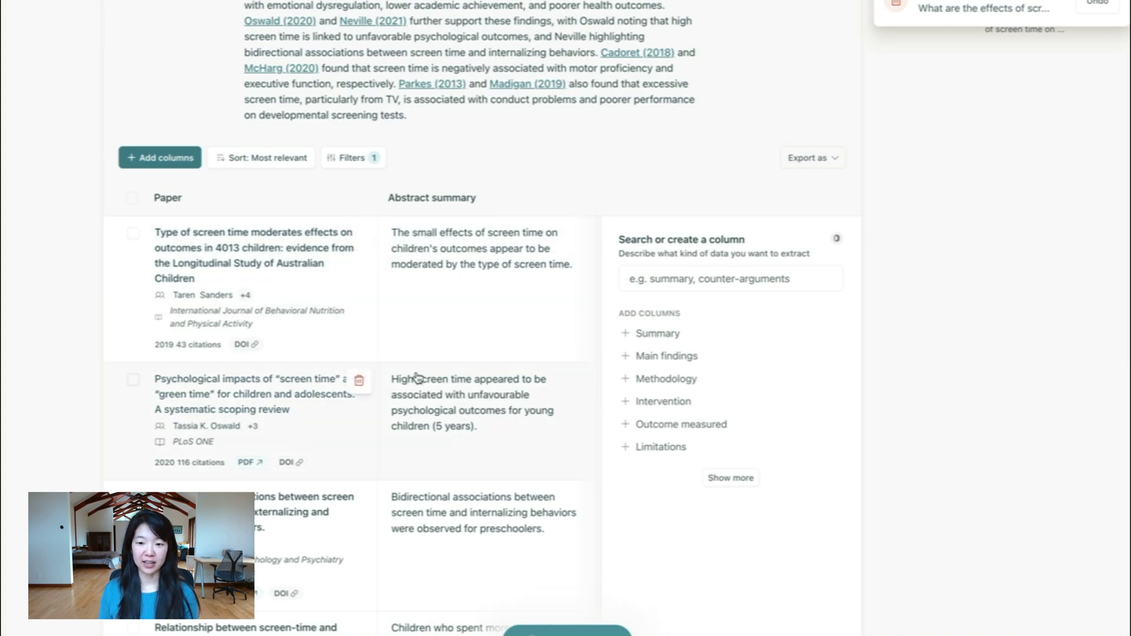
{"action": "scroll", "coordinate": [413, 377], "scroll_direction": "down", "scroll_amount": 2}
{"action": "left_click", "coordinate": [359, 112]}
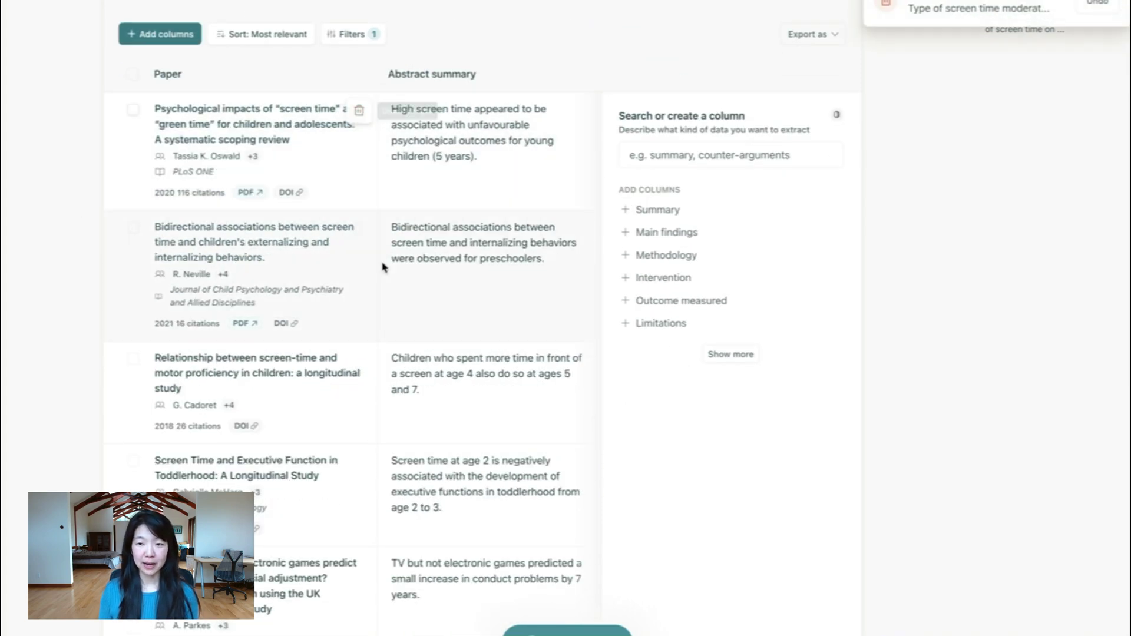
{"action": "scroll", "coordinate": [384, 278], "scroll_direction": "down", "scroll_amount": 4}
{"action": "scroll", "coordinate": [385, 277], "scroll_direction": "up", "scroll_amount": 2}
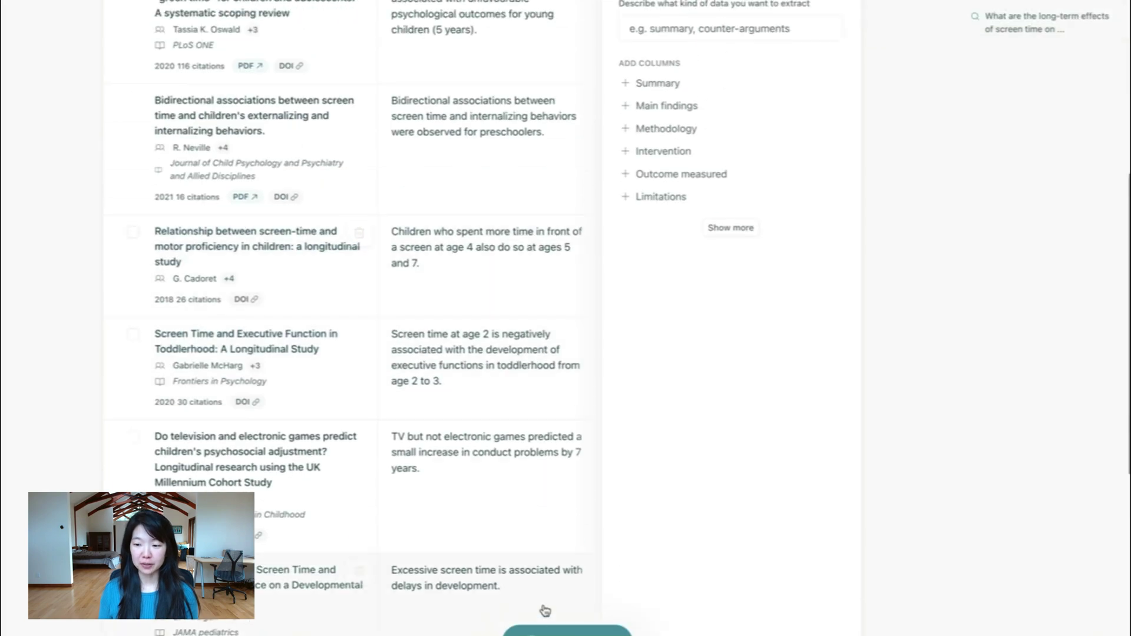
{"action": "scroll", "coordinate": [542, 607], "scroll_direction": "down", "scroll_amount": 6}
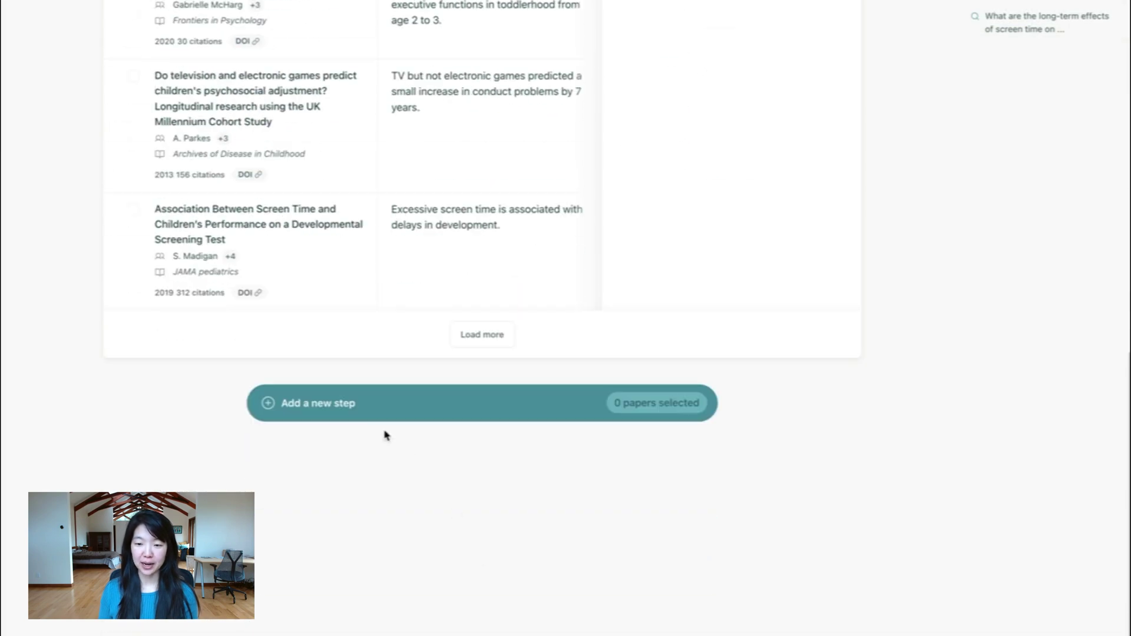
{"action": "left_click", "coordinate": [361, 416]}
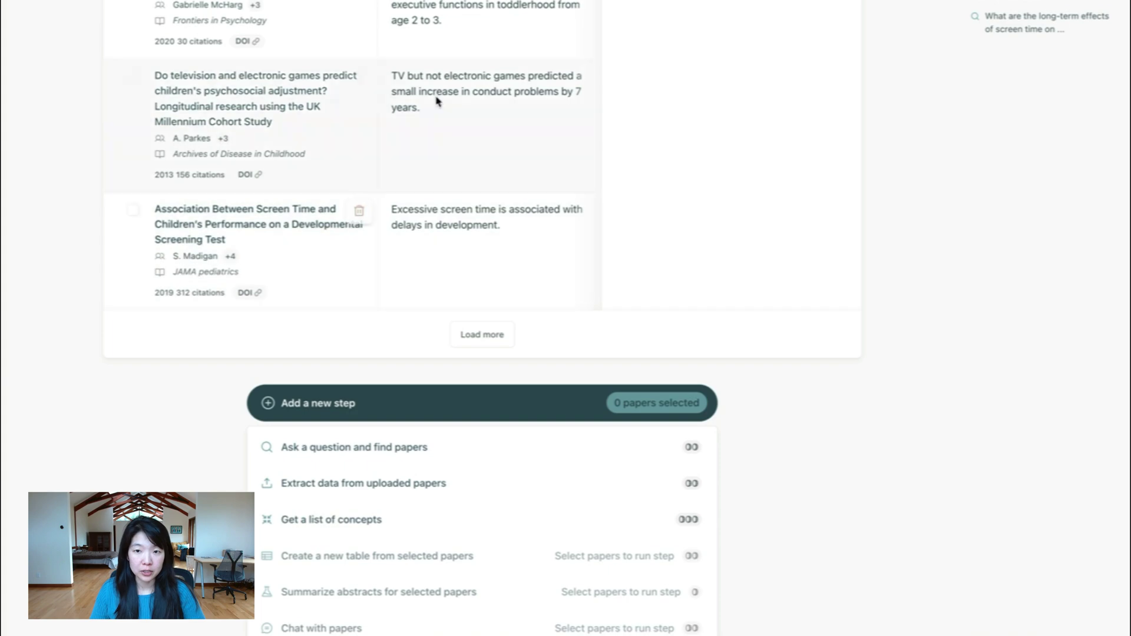
{"action": "scroll", "coordinate": [356, 270], "scroll_direction": "up", "scroll_amount": 10}
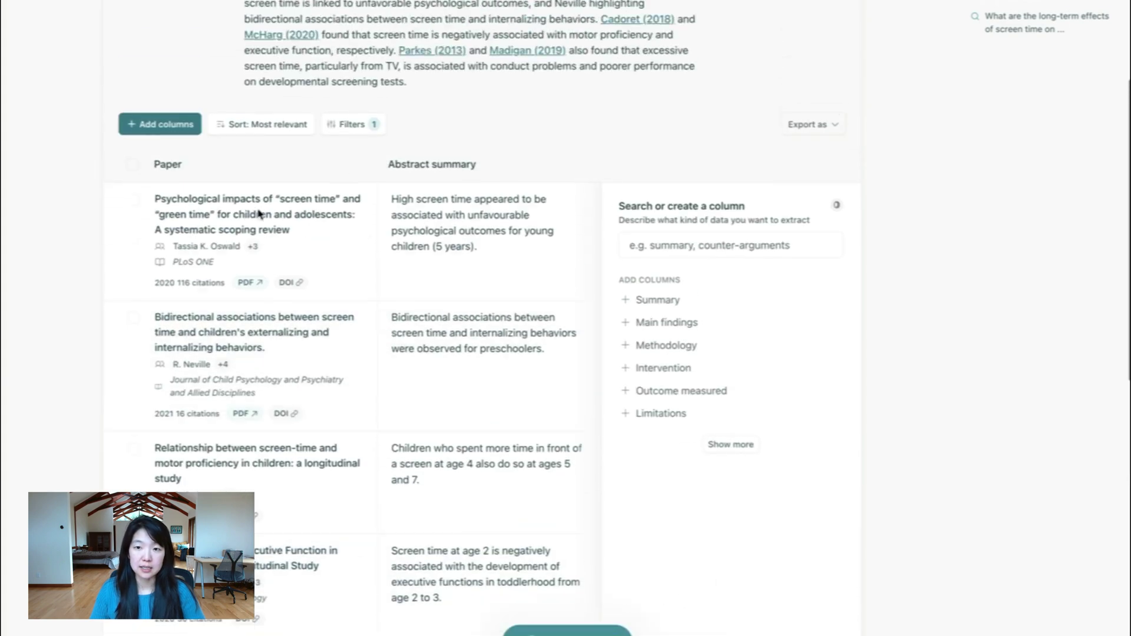
{"action": "scroll", "coordinate": [302, 487], "scroll_direction": "down", "scroll_amount": 10}
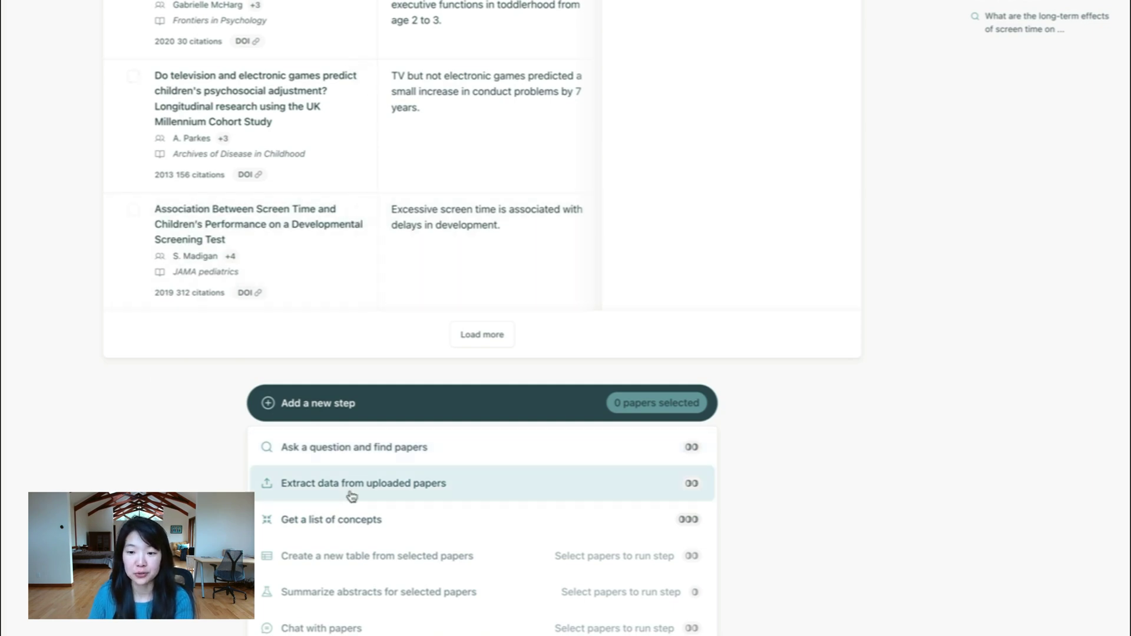
{"action": "scroll", "coordinate": [352, 497], "scroll_direction": "up", "scroll_amount": 8}
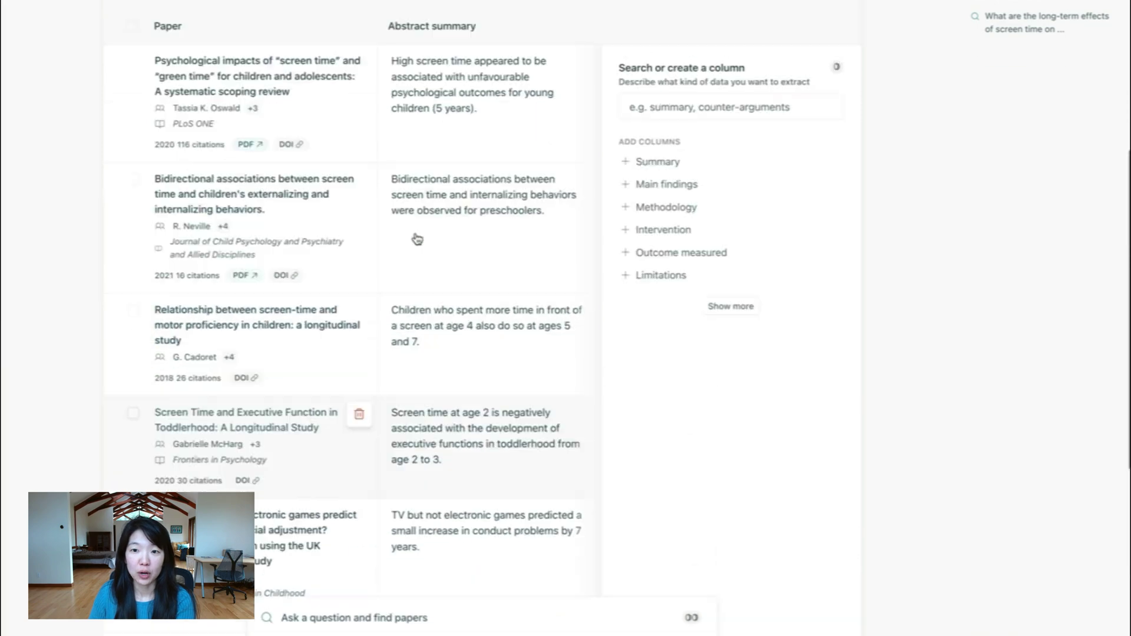
{"action": "scroll", "coordinate": [328, 541], "scroll_direction": "down", "scroll_amount": 8}
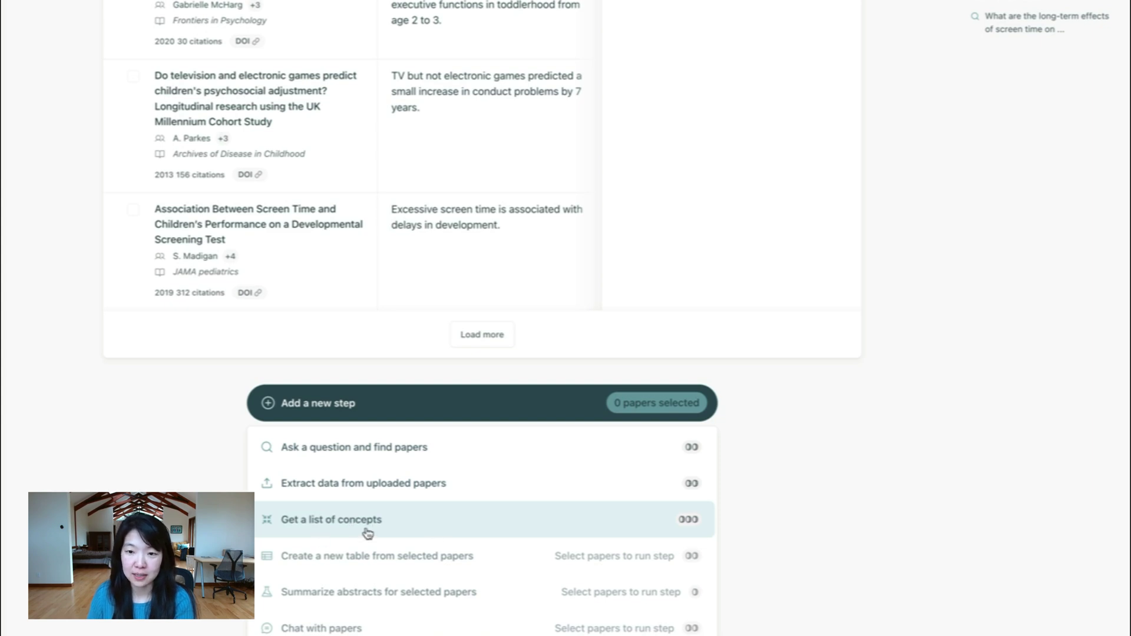
Step: Add an Extract data from uploaded papers step listing the five library papers
{"action": "left_click", "coordinate": [380, 484]}
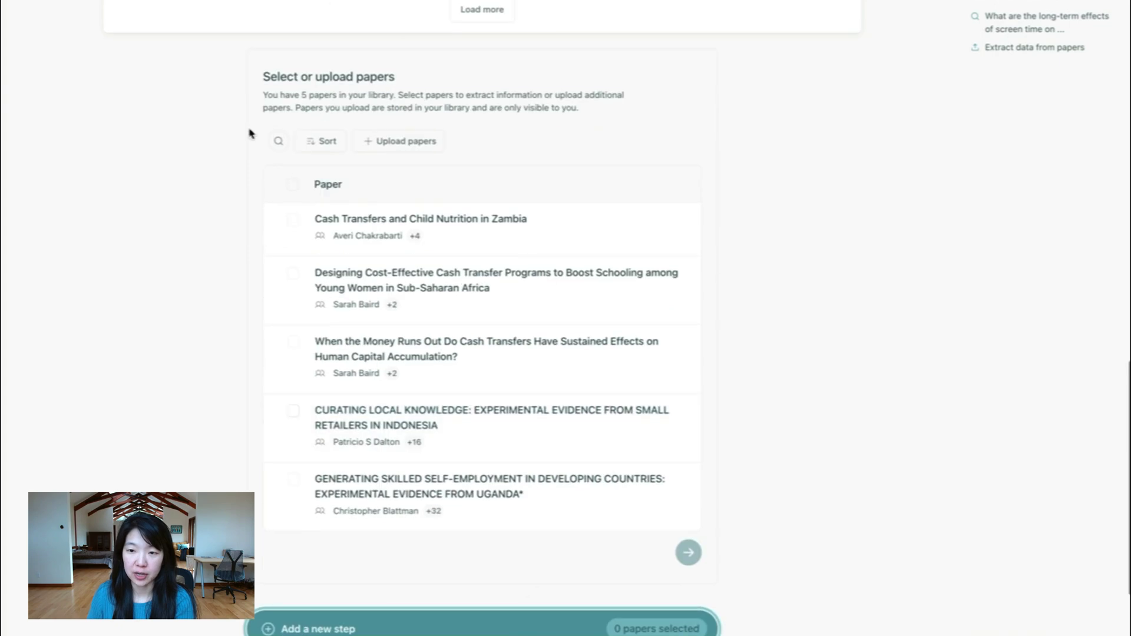
{"action": "scroll", "coordinate": [419, 467], "scroll_direction": "down", "scroll_amount": 4}
{"action": "scroll", "coordinate": [419, 468], "scroll_direction": "up", "scroll_amount": 4}
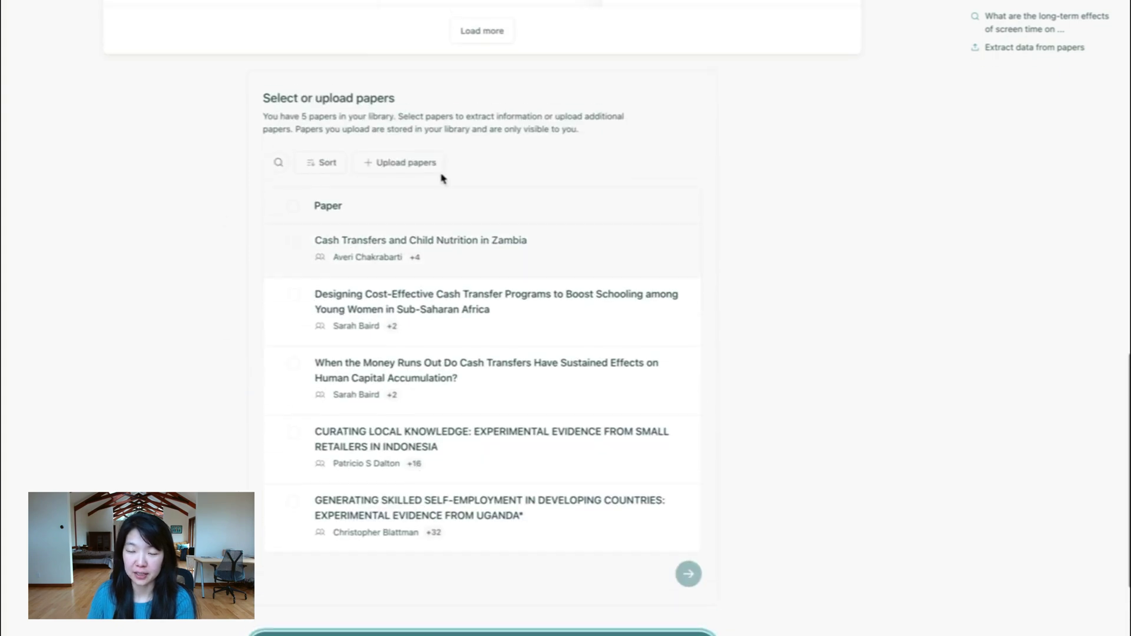
Step: Start uploading papers from local files, then cancel without uploading anything
{"action": "left_click", "coordinate": [407, 168]}
{"action": "left_click", "coordinate": [495, 220]}
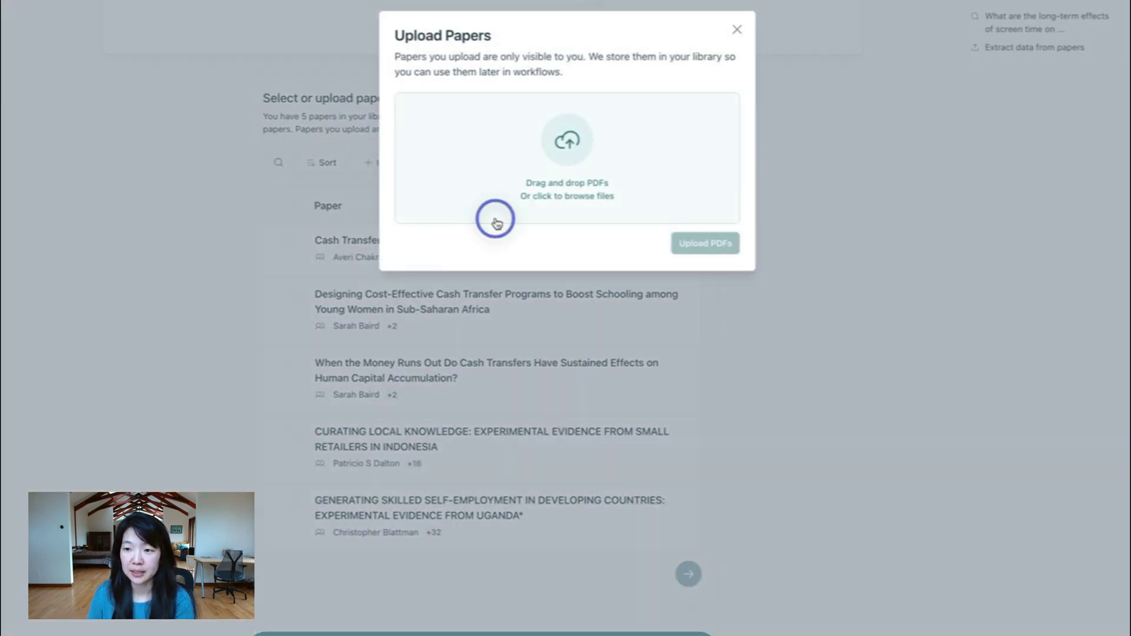
{"action": "type", "text": "wps"}
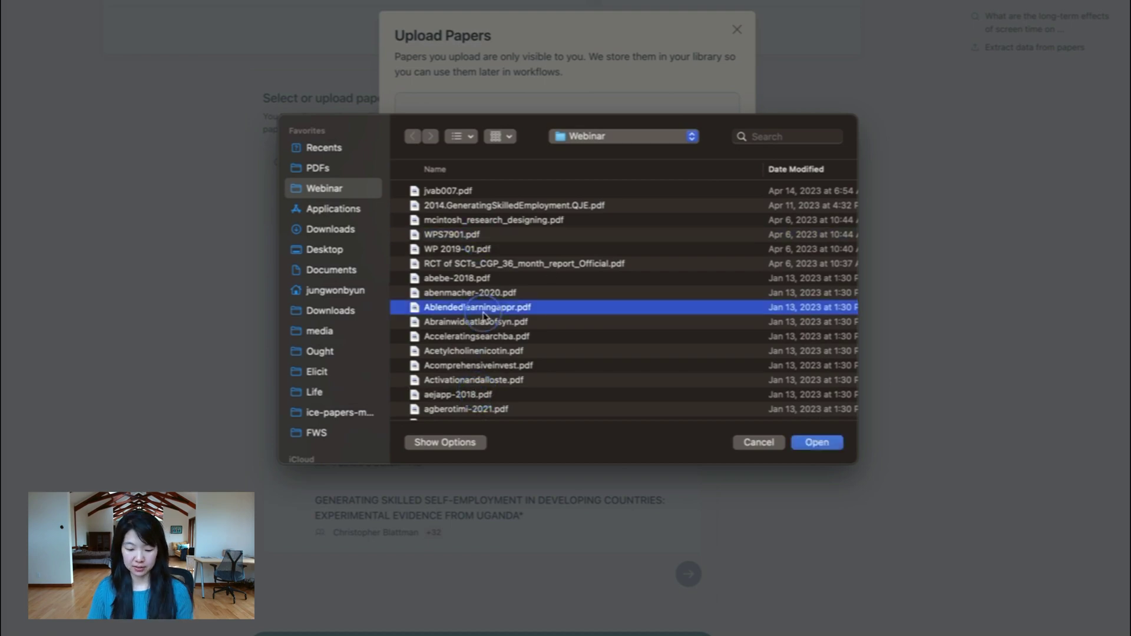
{"action": "key", "text": "super+a"}
{"action": "left_click", "coordinate": [758, 443]}
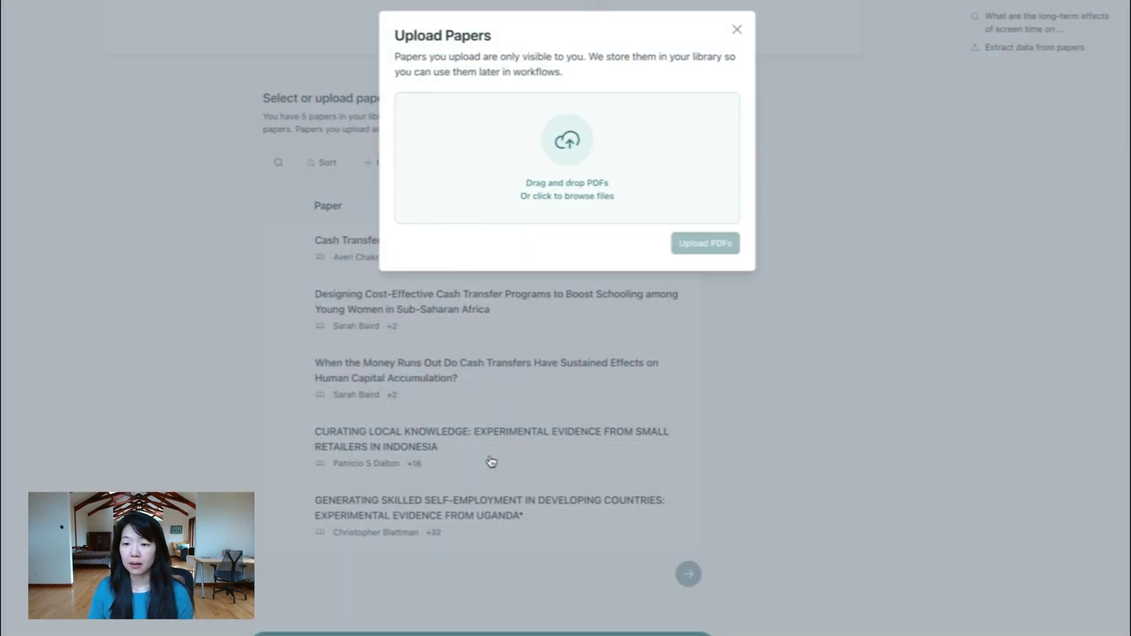
Step: Add a list-of-concepts step for 'effects of screen time on children' and run it
{"action": "key", "text": "Escape"}
{"action": "scroll", "coordinate": [356, 436], "scroll_direction": "down", "scroll_amount": 2}
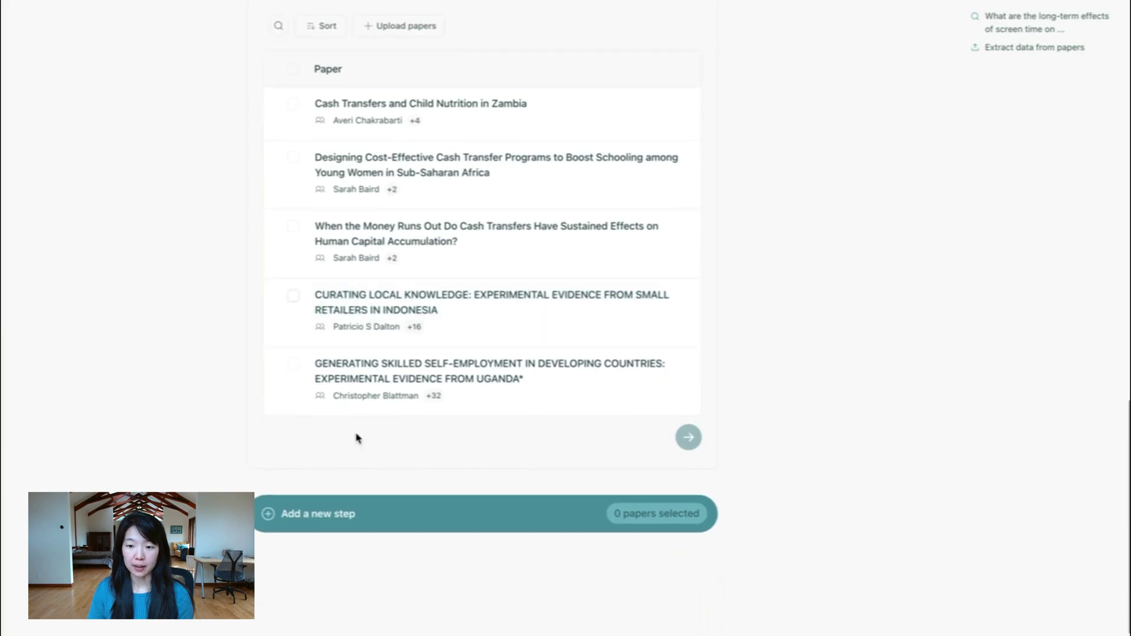
{"action": "left_click", "coordinate": [336, 514]}
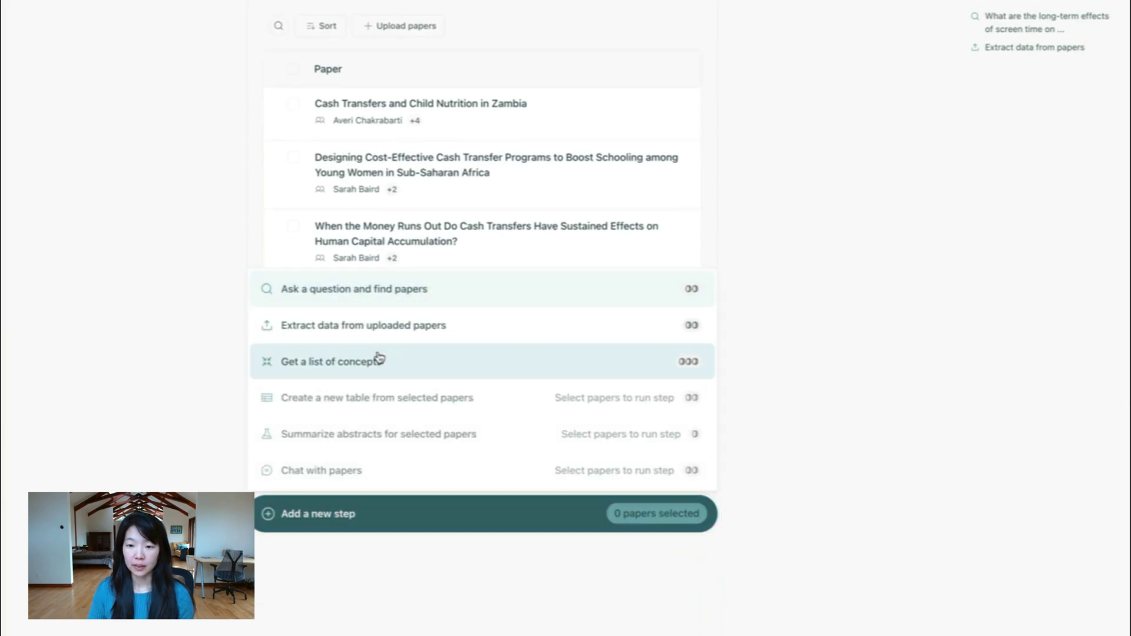
{"action": "left_click", "coordinate": [361, 361]}
{"action": "left_click", "coordinate": [368, 538]}
{"action": "scroll", "coordinate": [368, 538], "scroll_direction": "down", "scroll_amount": 3}
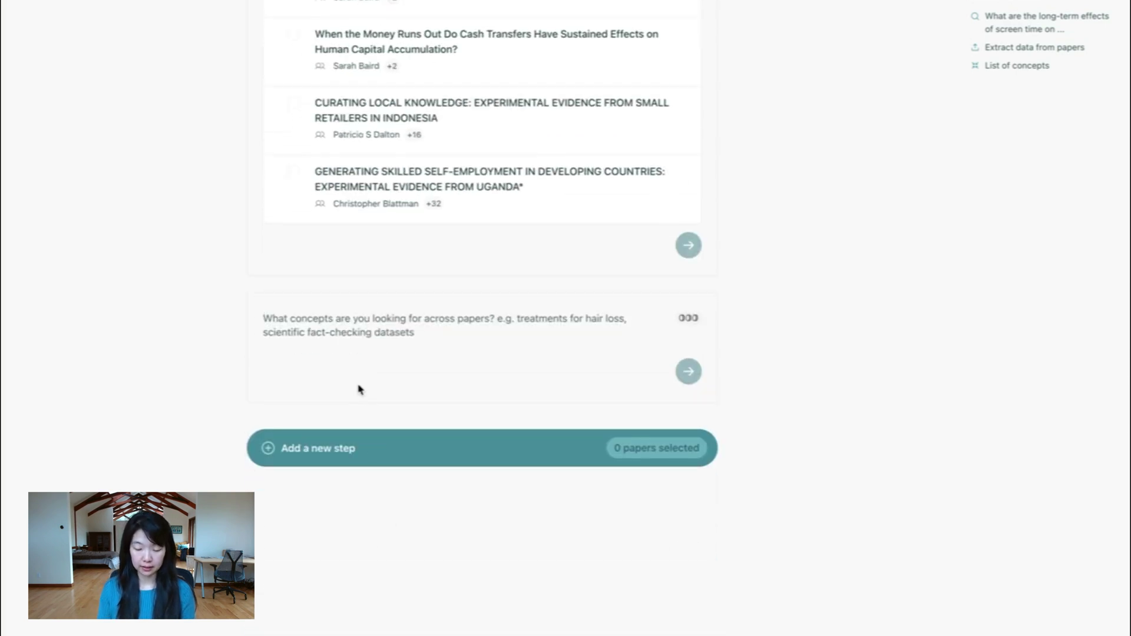
{"action": "type", "text": "effects of screen time on children"}
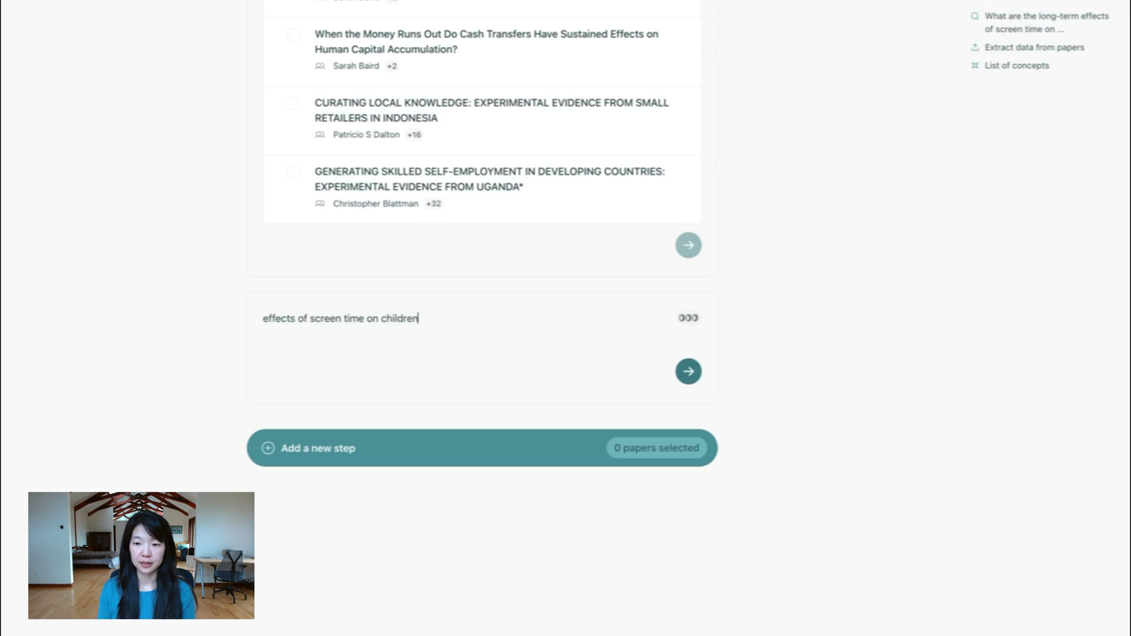
{"action": "key", "text": "Return"}
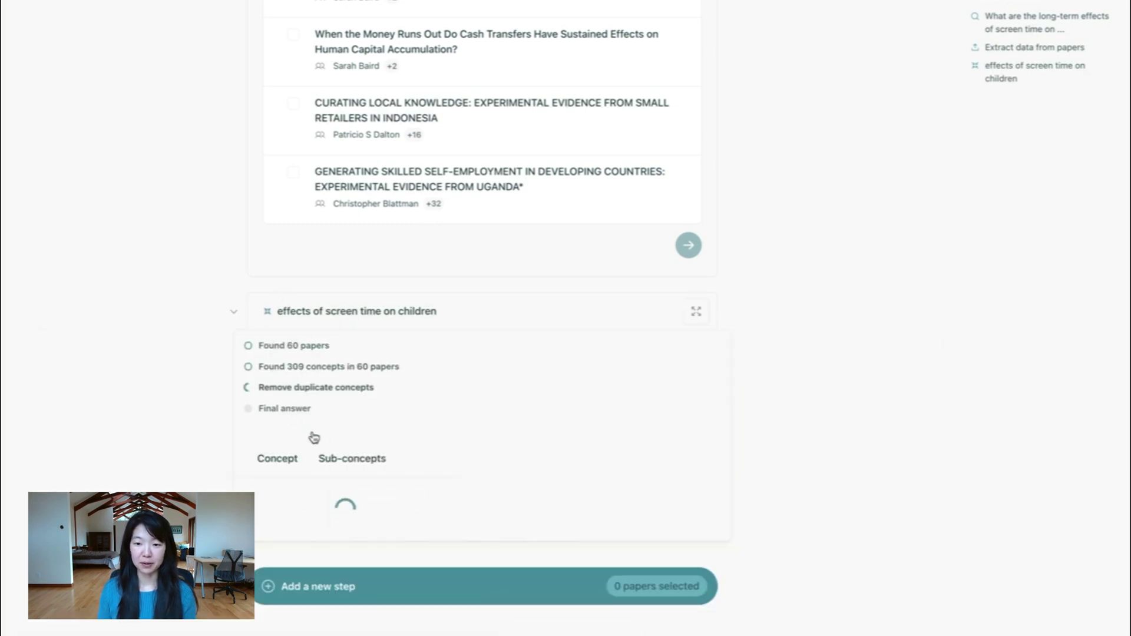
Step: Scroll through the 117-concept Concept/Source table and its source quotes
{"action": "scroll", "coordinate": [323, 497], "scroll_direction": "up", "scroll_amount": 10}
{"action": "scroll", "coordinate": [326, 498], "scroll_direction": "up", "scroll_amount": 6}
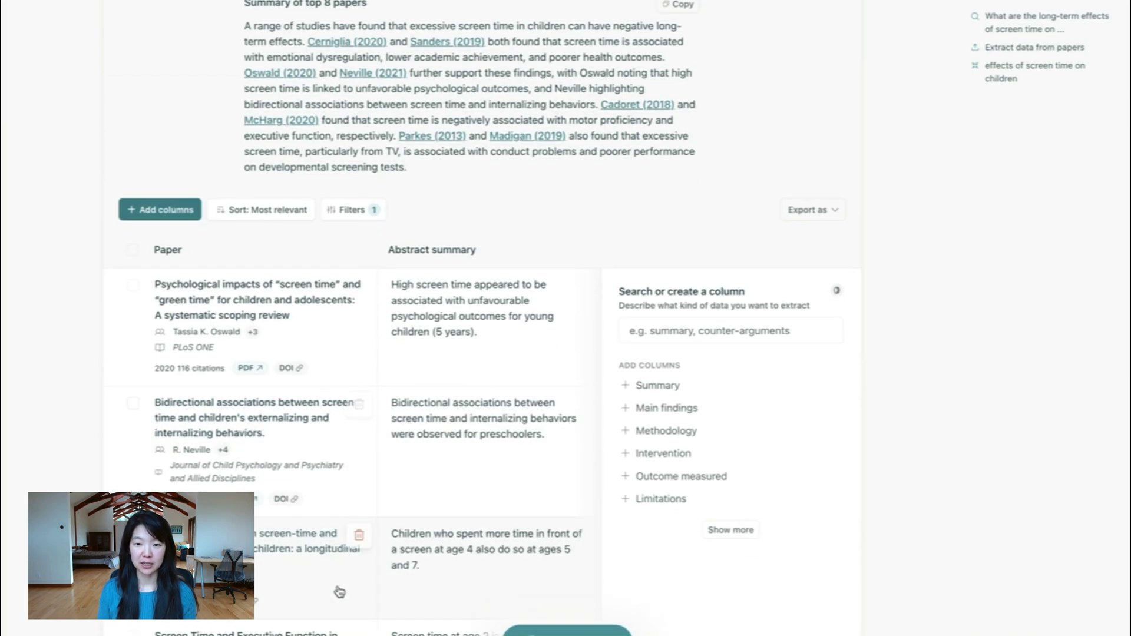
{"action": "scroll", "coordinate": [323, 538], "scroll_direction": "down", "scroll_amount": 15}
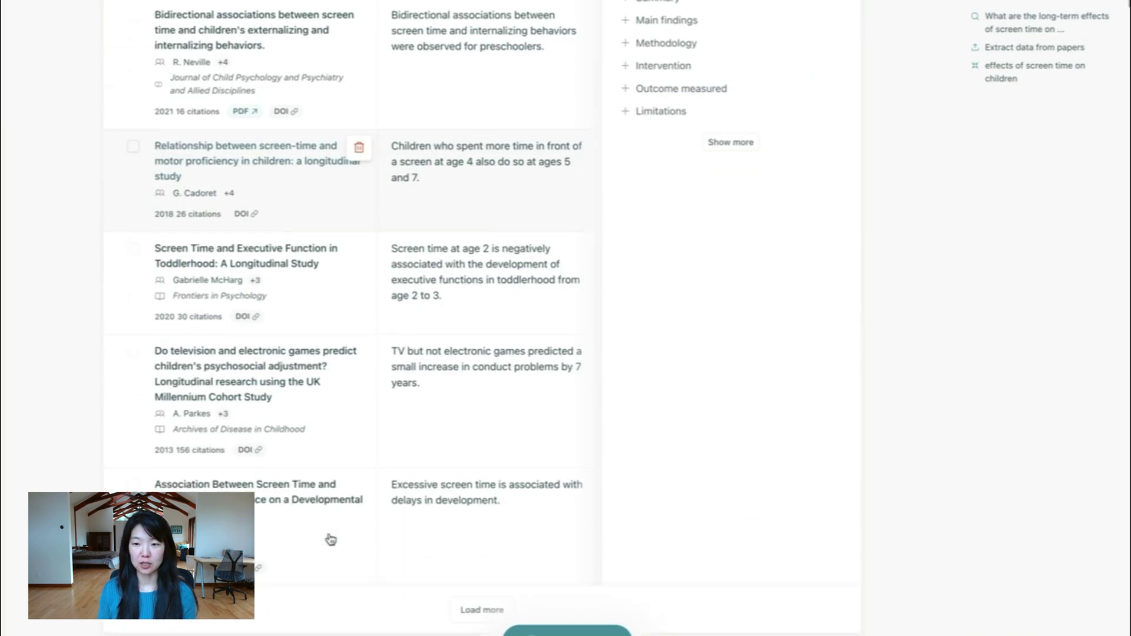
{"action": "scroll", "coordinate": [328, 538], "scroll_direction": "down", "scroll_amount": 17}
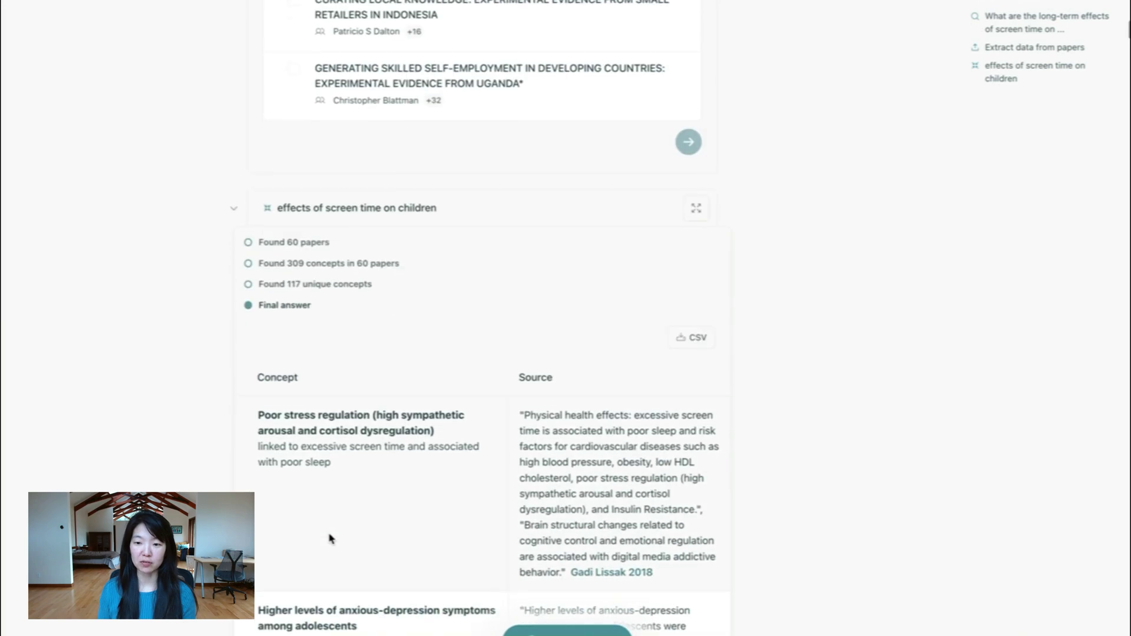
{"action": "scroll", "coordinate": [329, 538], "scroll_direction": "down", "scroll_amount": 5}
{"action": "scroll", "coordinate": [329, 538], "scroll_direction": "up", "scroll_amount": 15}
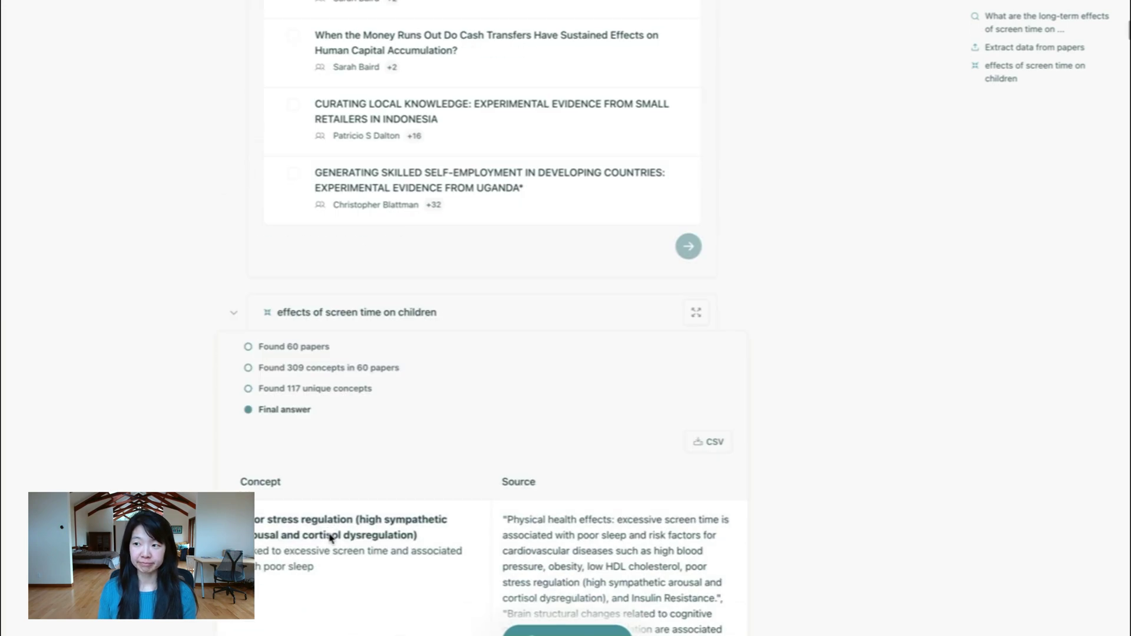
{"action": "scroll", "coordinate": [399, 556], "scroll_direction": "down", "scroll_amount": 15}
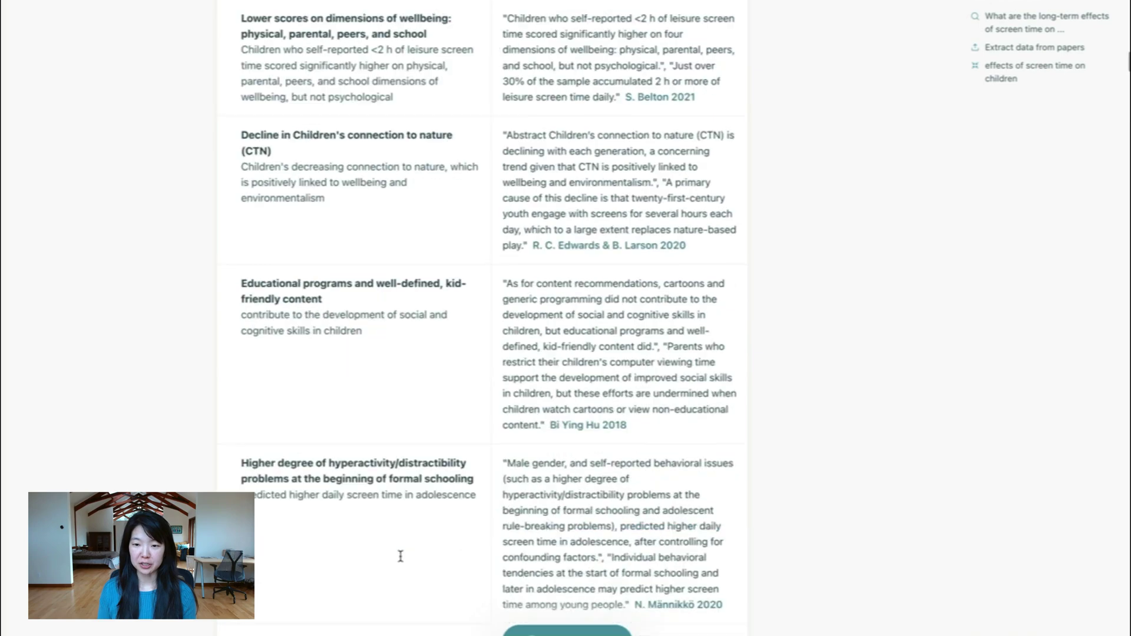
{"action": "scroll", "coordinate": [400, 561], "scroll_direction": "up", "scroll_amount": 8}
{"action": "scroll", "coordinate": [400, 561], "scroll_direction": "up", "scroll_amount": 20}
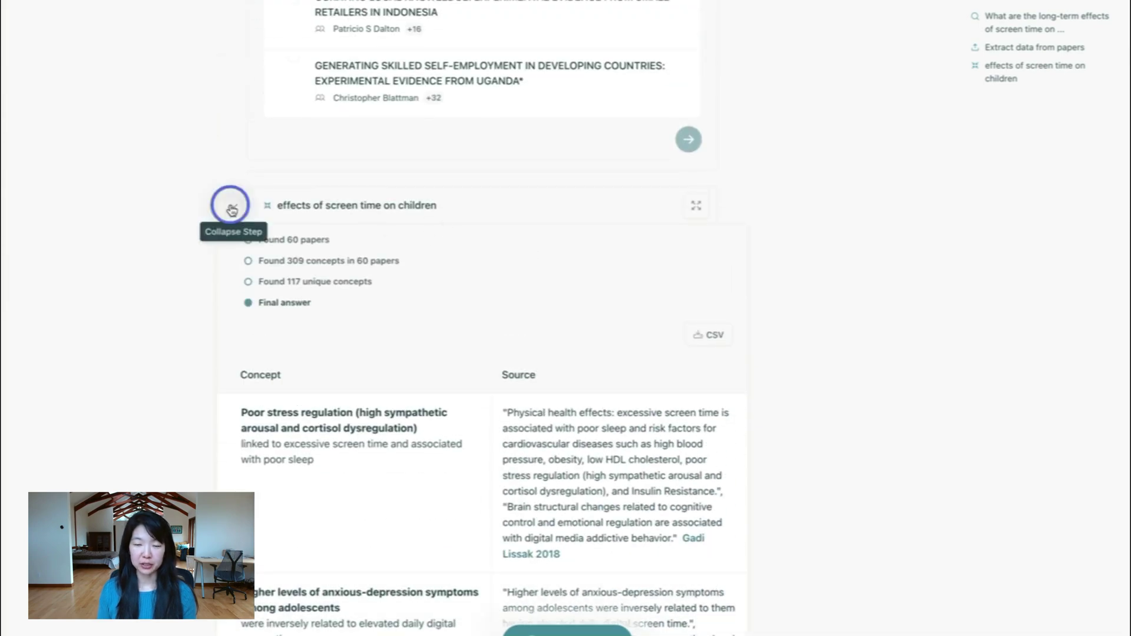
Step: Collapse the steps and extract data from the Zambia nutrition and cost-effective cash-transfer papers
{"action": "left_click", "coordinate": [234, 203]}
{"action": "scroll", "coordinate": [238, 414], "scroll_direction": "up", "scroll_amount": 15}
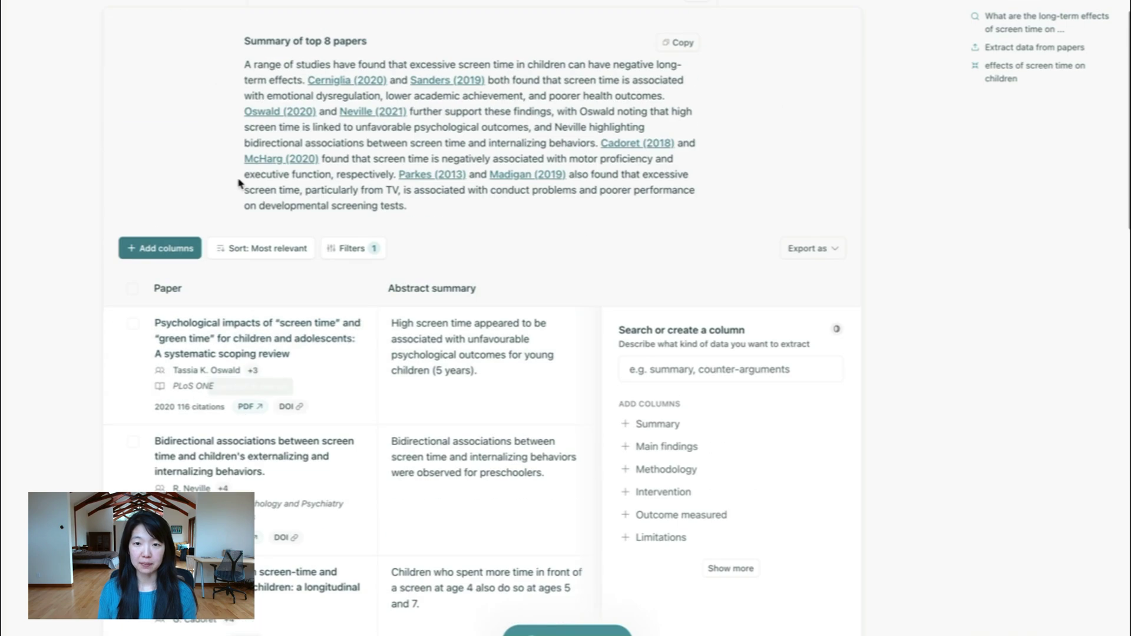
{"action": "left_click", "coordinate": [230, 37]}
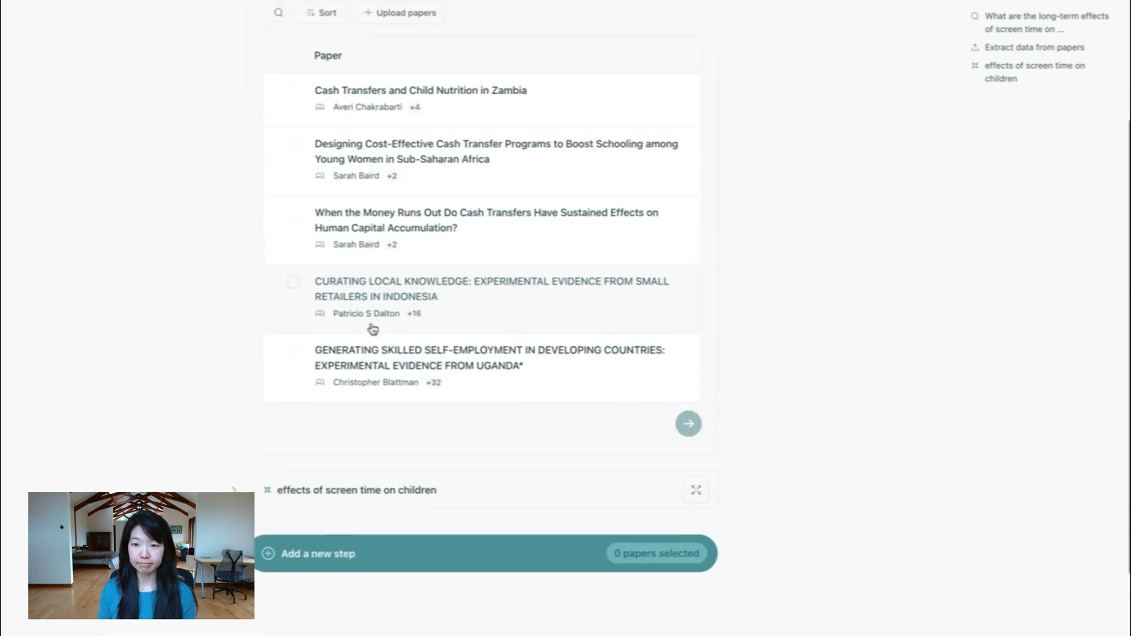
{"action": "left_click", "coordinate": [288, 106]}
{"action": "left_click", "coordinate": [293, 157]}
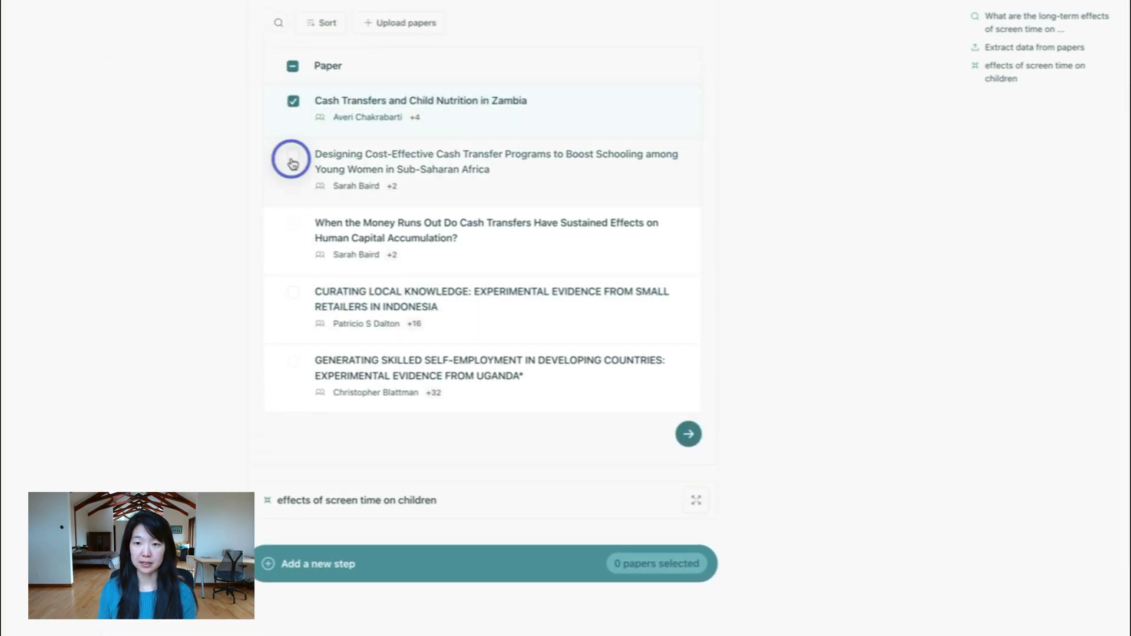
{"action": "left_click", "coordinate": [688, 435]}
{"action": "scroll", "coordinate": [376, 134], "scroll_direction": "up", "scroll_amount": 4}
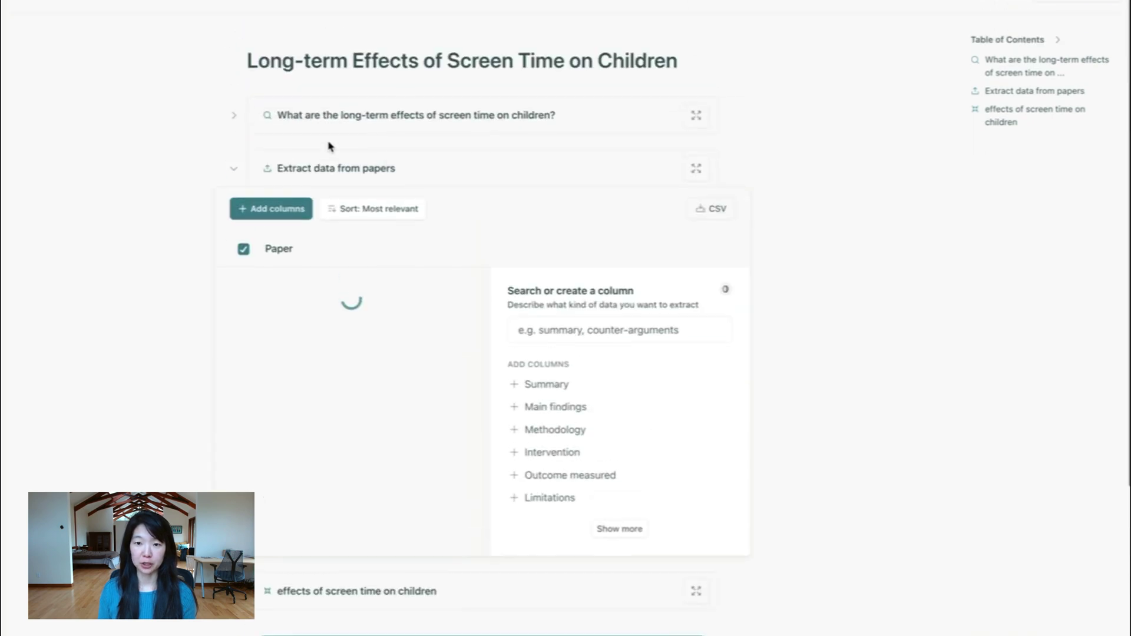
{"action": "left_click", "coordinate": [232, 170]}
{"action": "left_click", "coordinate": [295, 285]}
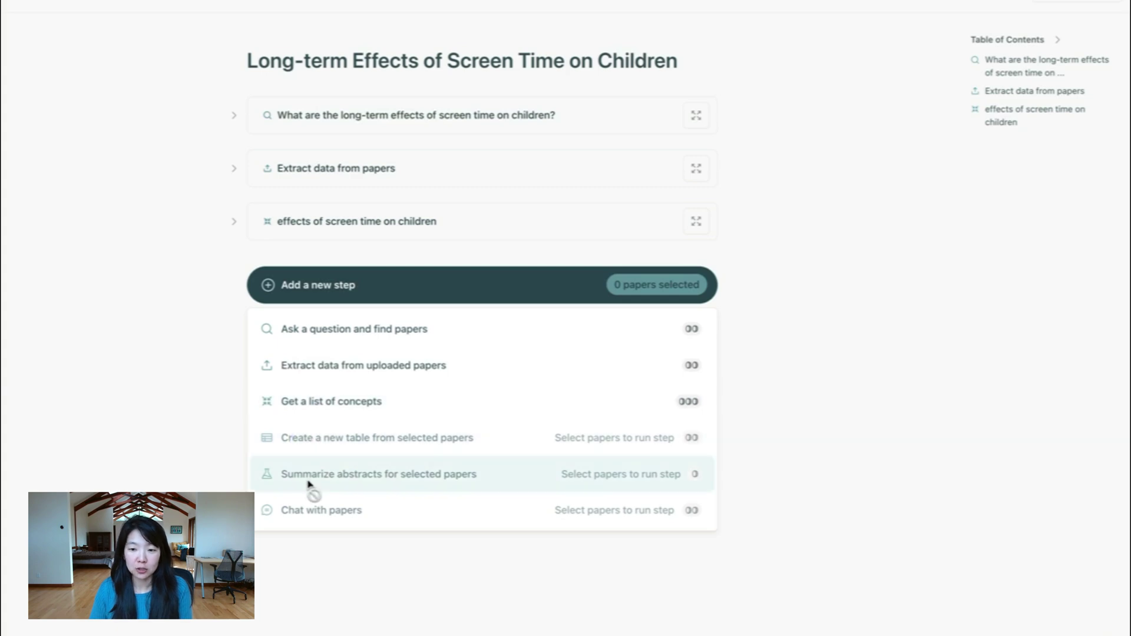
Step: Select the first two screen-time papers in the search results
{"action": "left_click", "coordinate": [139, 308]}
{"action": "left_click", "coordinate": [235, 116]}
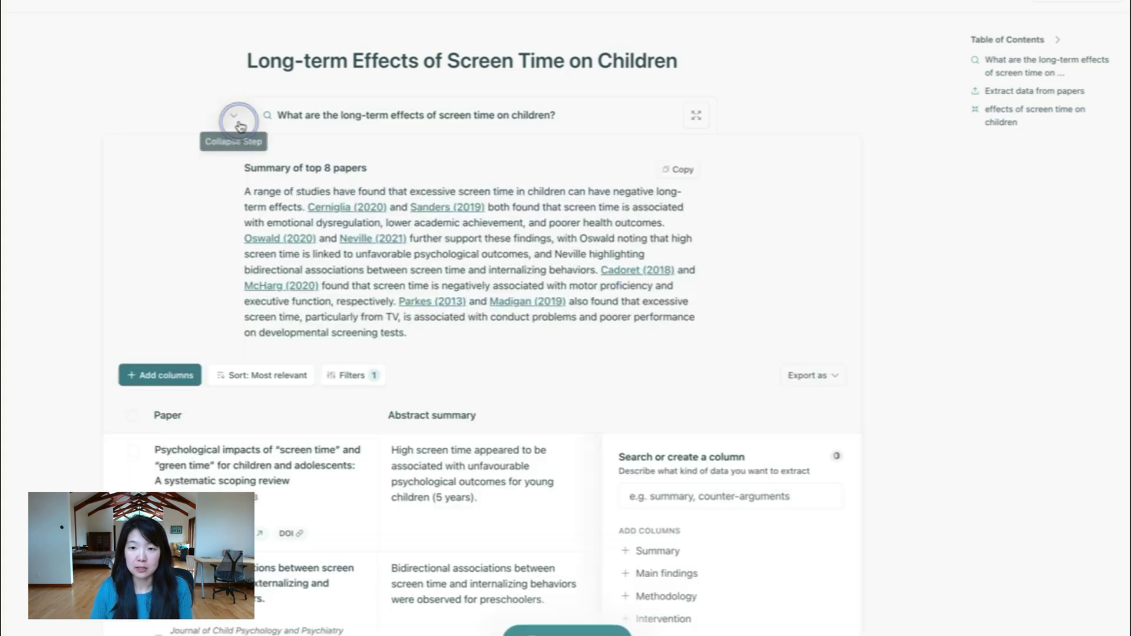
{"action": "scroll", "coordinate": [227, 417], "scroll_direction": "down", "scroll_amount": 3}
{"action": "left_click", "coordinate": [133, 283]}
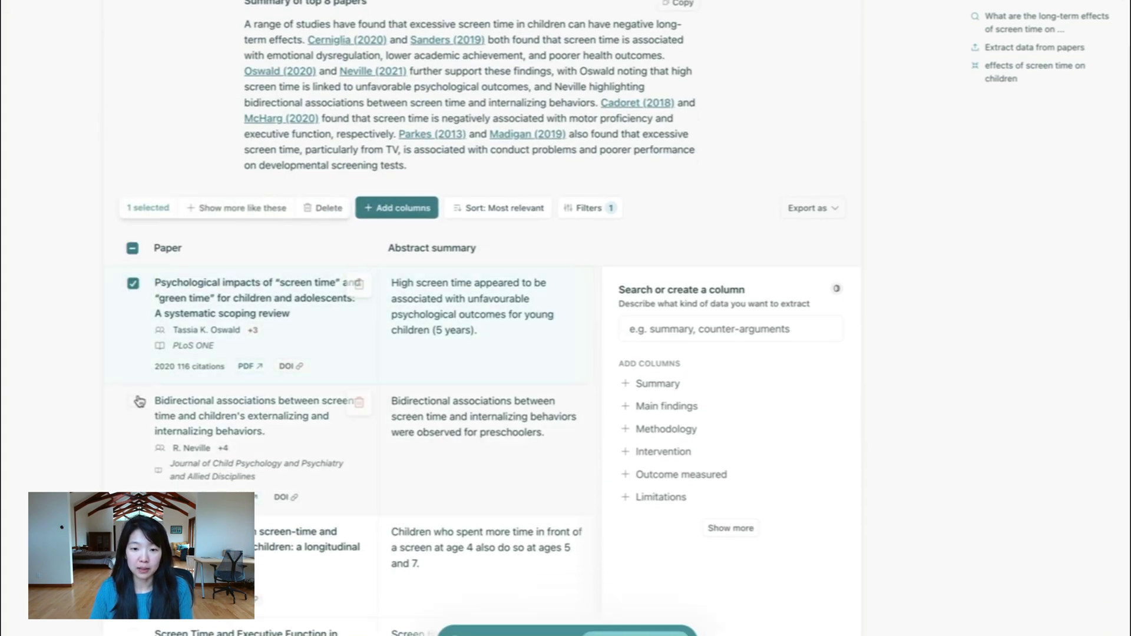
{"action": "left_click", "coordinate": [134, 403]}
{"action": "scroll", "coordinate": [351, 458], "scroll_direction": "down", "scroll_amount": 15}
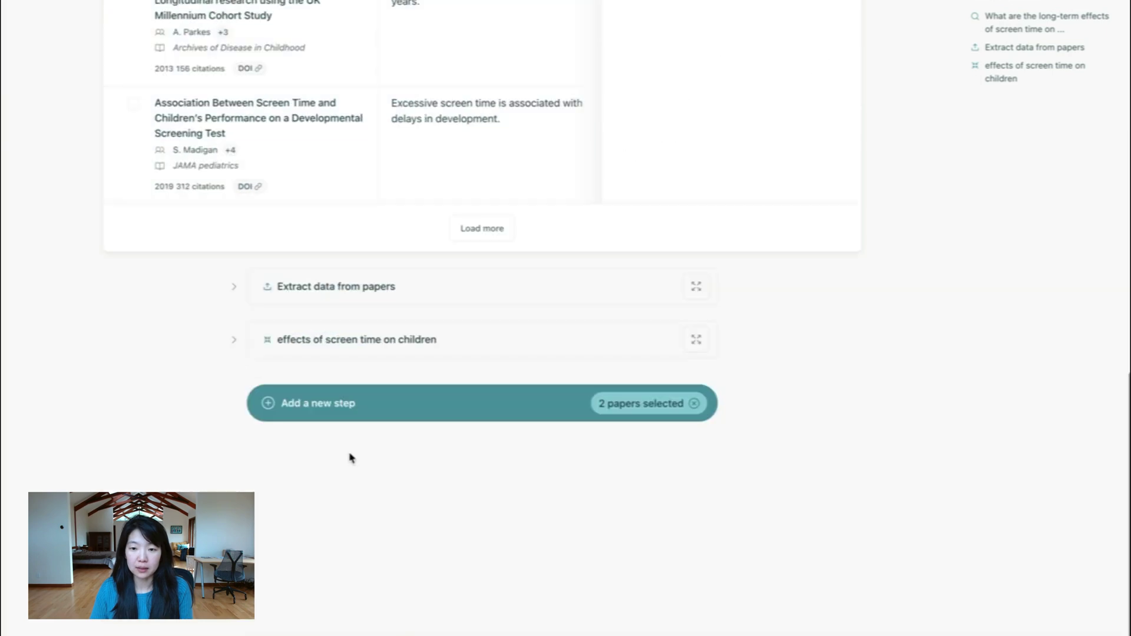
Step: Also select the Zambia nutrition and second cash-transfer papers in the extract step
{"action": "left_click", "coordinate": [240, 292]}
{"action": "left_click", "coordinate": [244, 402]}
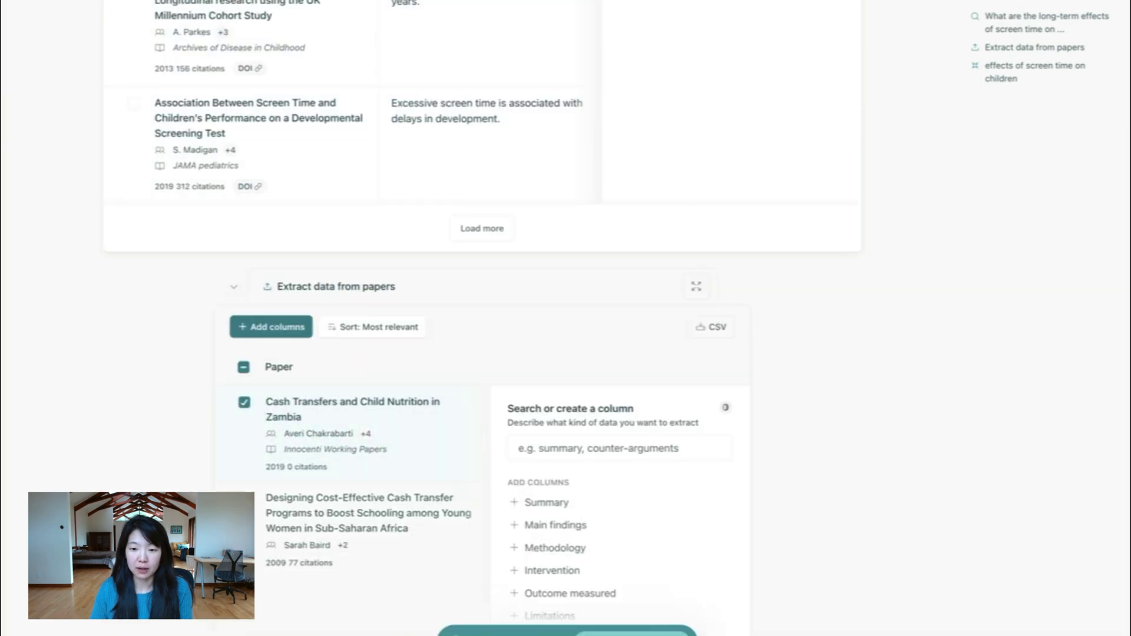
{"action": "left_click", "coordinate": [244, 499]}
{"action": "scroll", "coordinate": [353, 471], "scroll_direction": "down", "scroll_amount": 5}
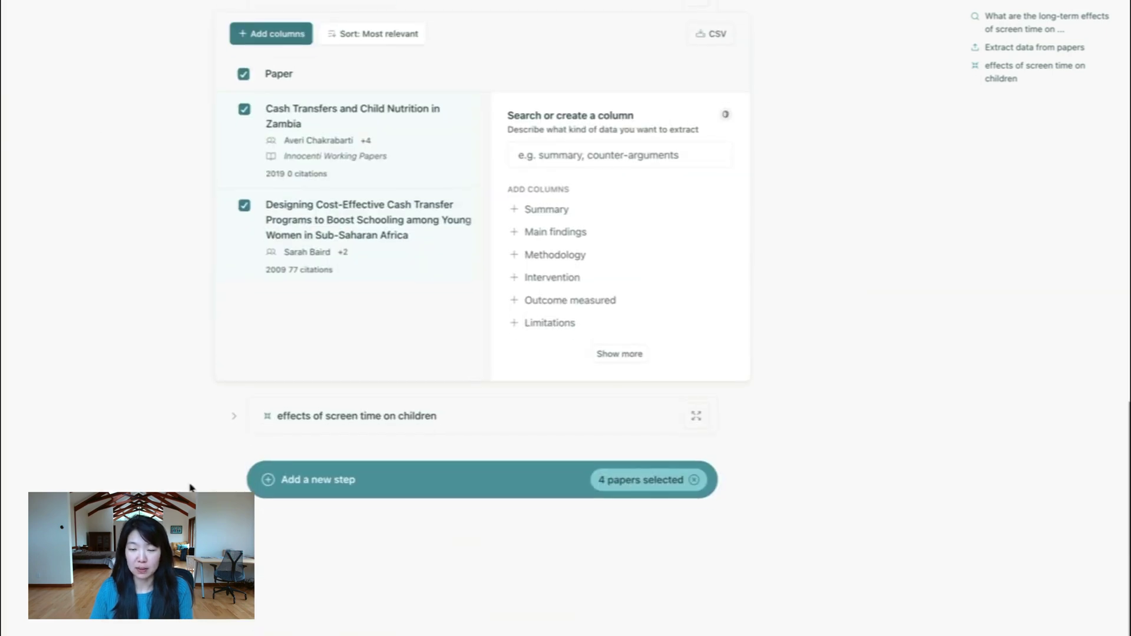
{"action": "left_click", "coordinate": [419, 477]}
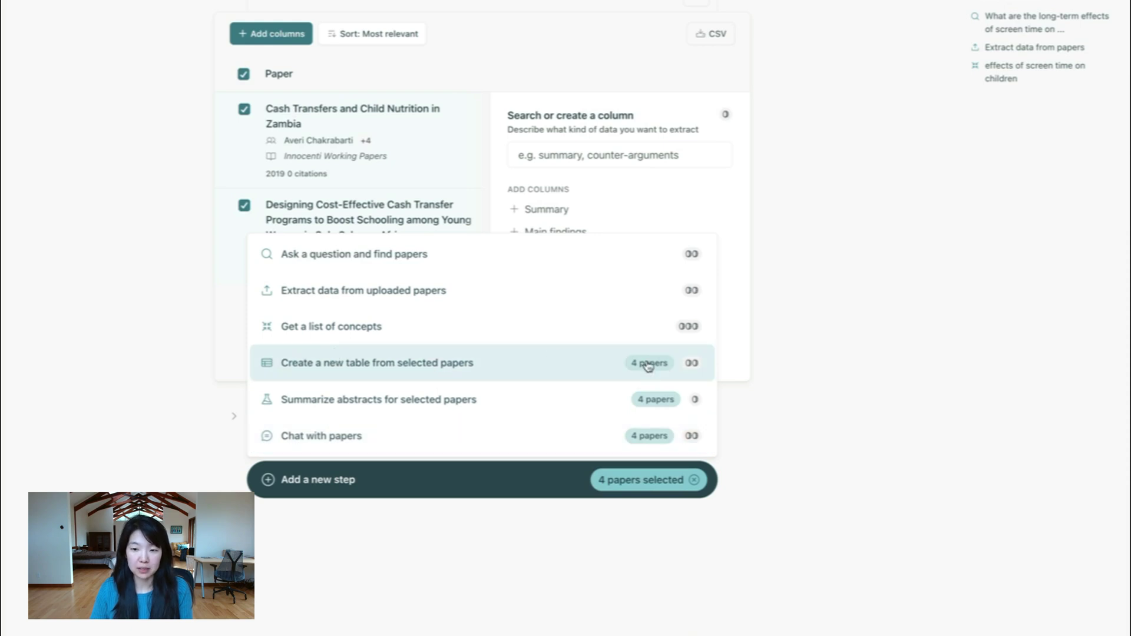
Step: Create a new table from the four selected papers
{"action": "left_click", "coordinate": [399, 370]}
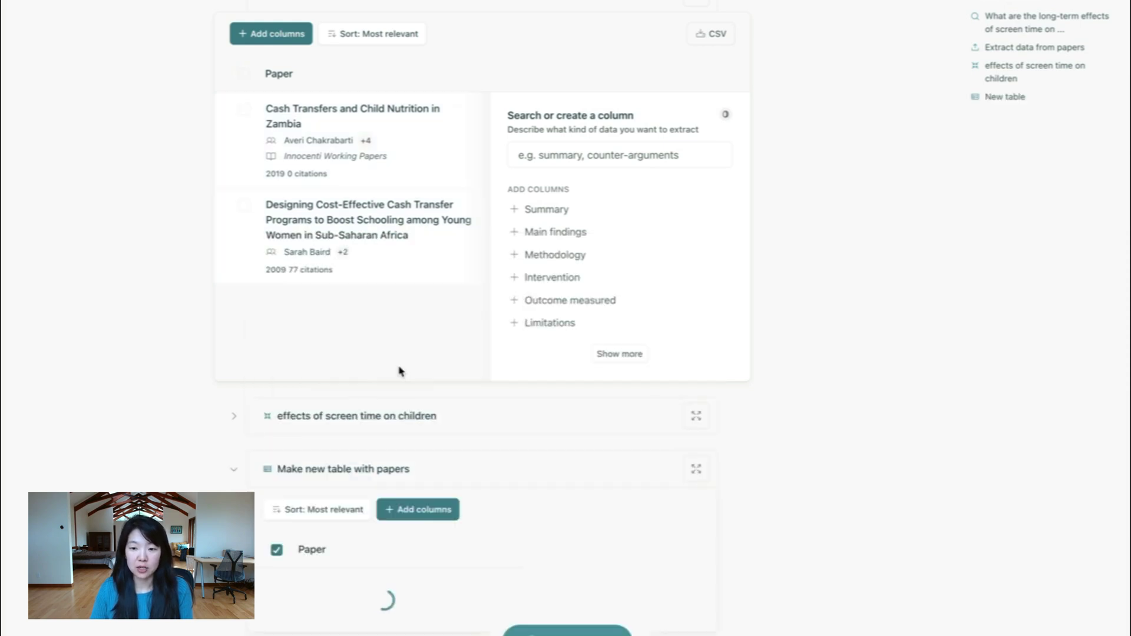
{"action": "scroll", "coordinate": [399, 370], "scroll_direction": "down", "scroll_amount": 5}
{"action": "scroll", "coordinate": [347, 474], "scroll_direction": "down", "scroll_amount": 3}
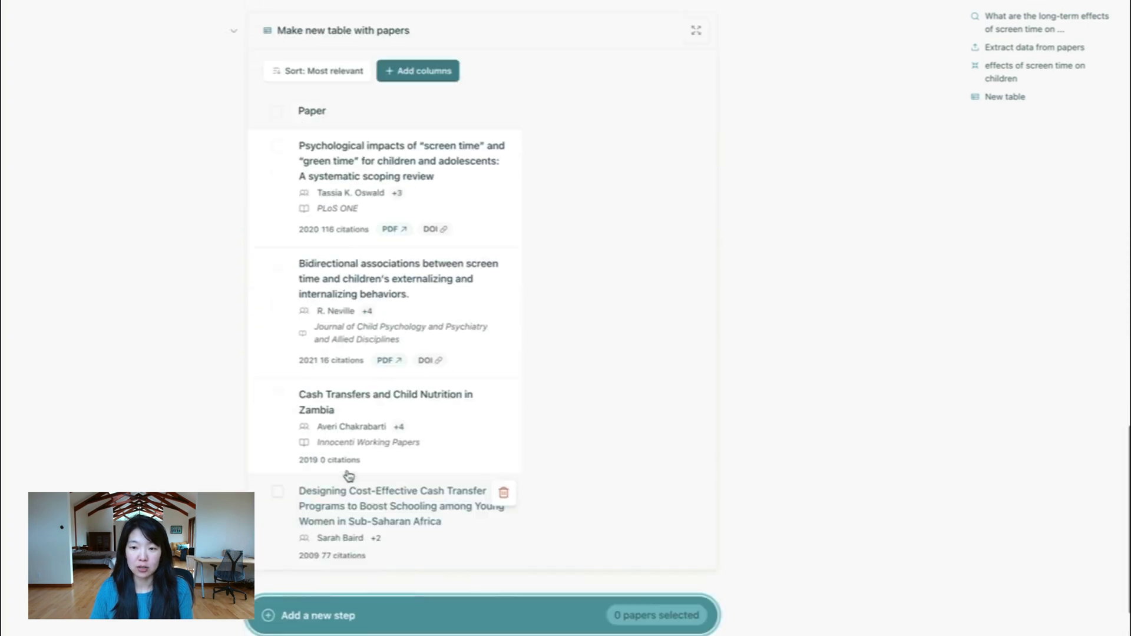
{"action": "scroll", "coordinate": [347, 474], "scroll_direction": "up", "scroll_amount": 1}
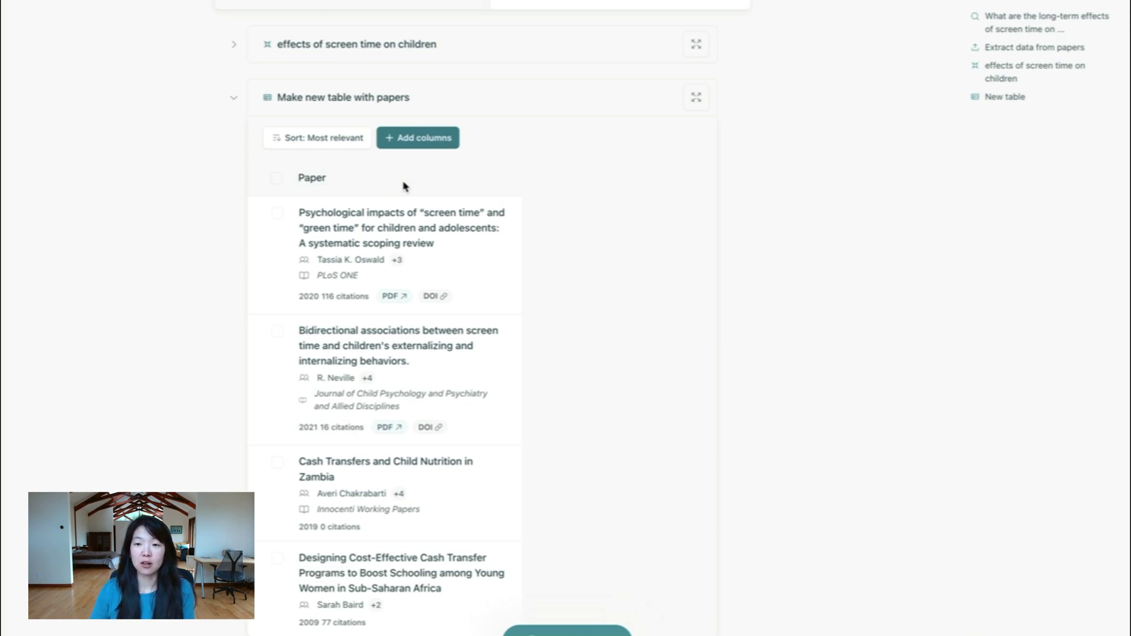
{"action": "scroll", "coordinate": [404, 185], "scroll_direction": "down", "scroll_amount": 3}
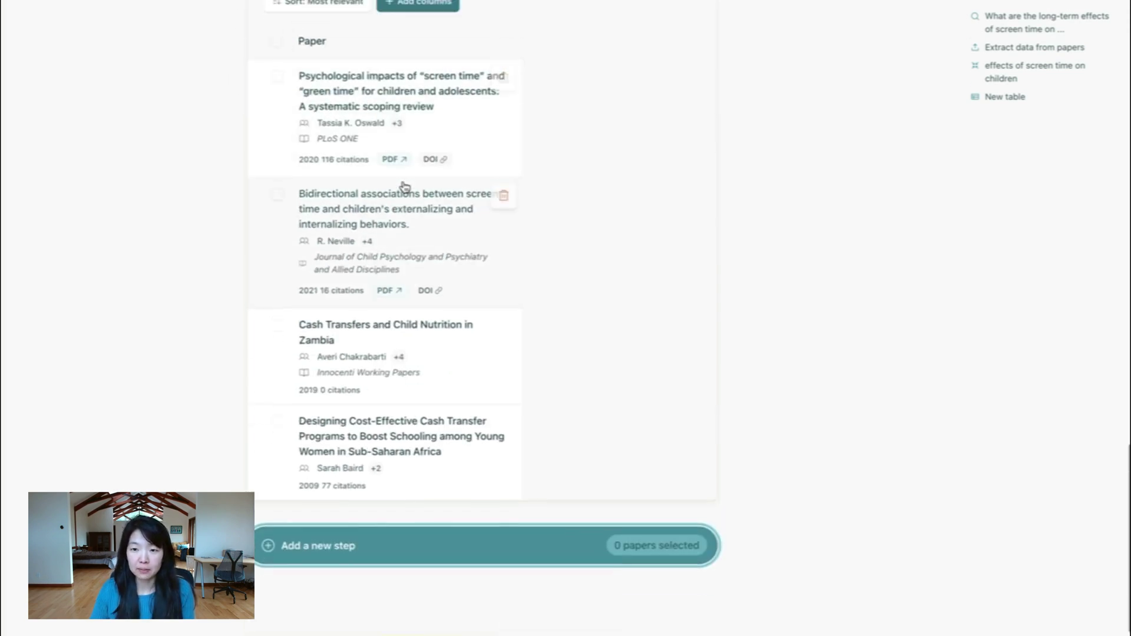
{"action": "scroll", "coordinate": [405, 184], "scroll_direction": "up", "scroll_amount": 2}
Step: Summarize the abstracts of all four table papers, then reselect all four
{"action": "left_click", "coordinate": [277, 141]}
{"action": "scroll", "coordinate": [309, 252], "scroll_direction": "down", "scroll_amount": 2}
{"action": "left_click", "coordinate": [323, 501]}
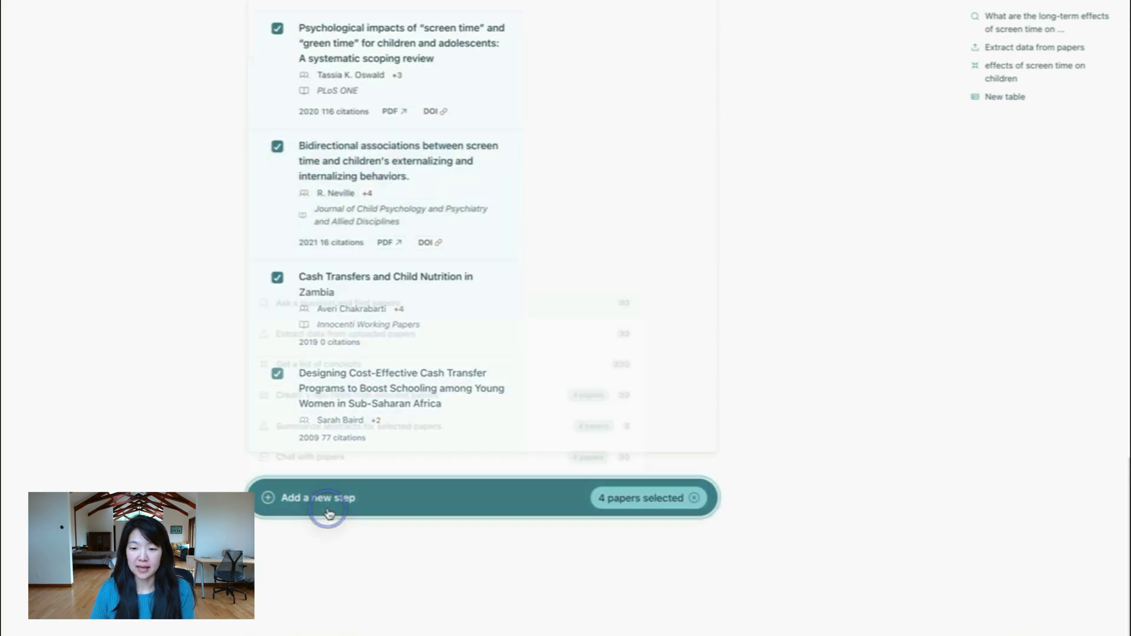
{"action": "left_click", "coordinate": [393, 419]}
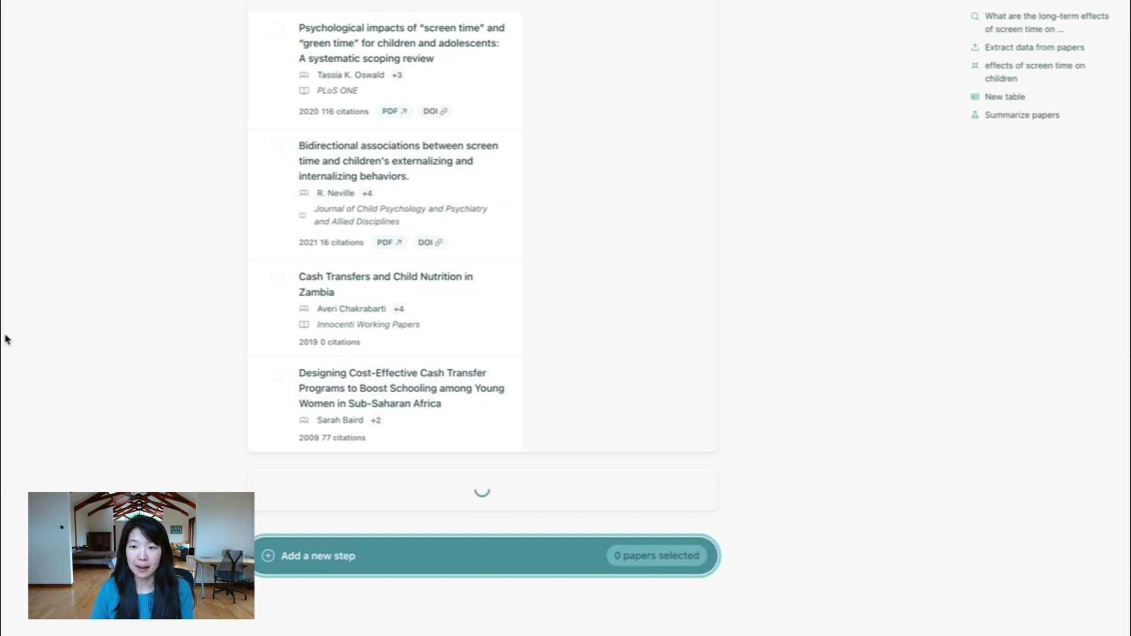
{"action": "scroll", "coordinate": [872, 477], "scroll_direction": "down", "scroll_amount": 3}
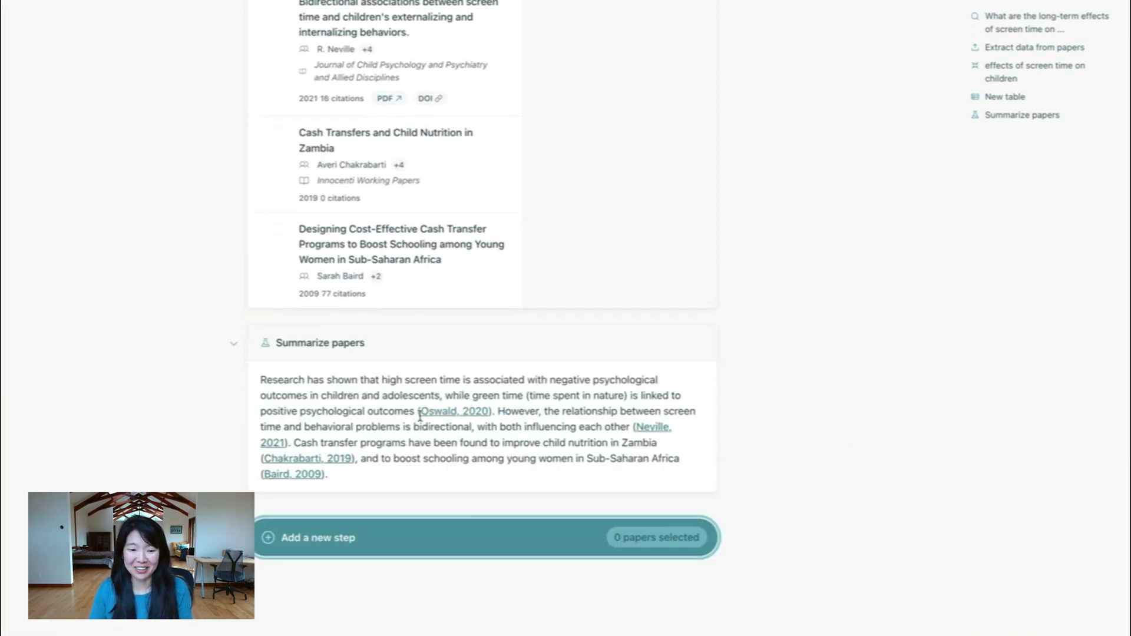
{"action": "scroll", "coordinate": [346, 389], "scroll_direction": "up", "scroll_amount": 5}
{"action": "left_click", "coordinate": [278, 135]}
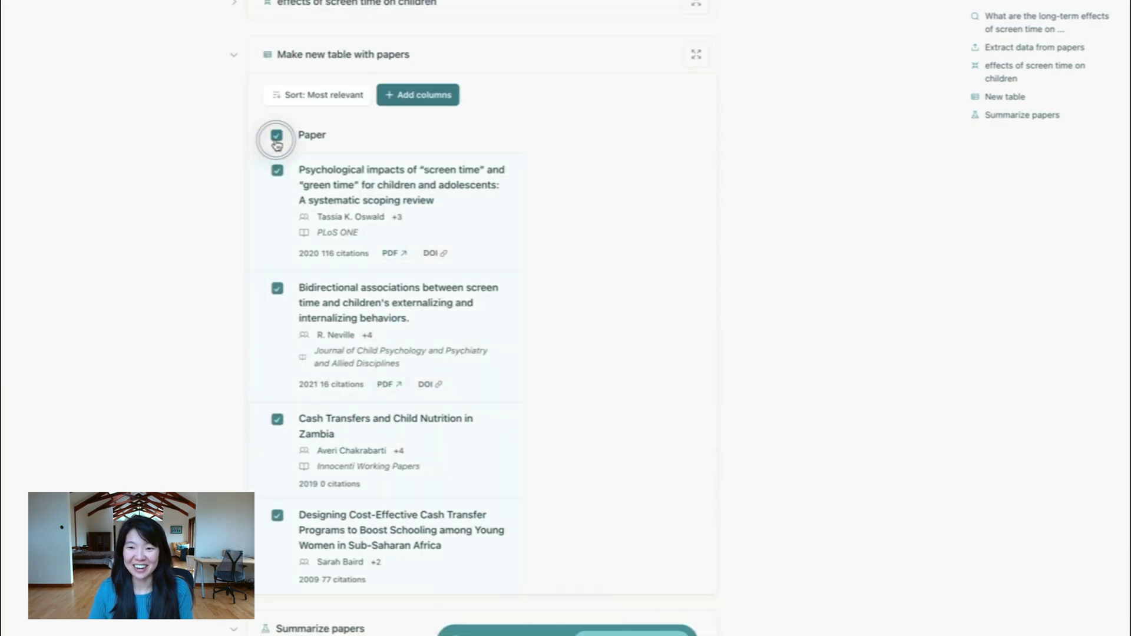
{"action": "scroll", "coordinate": [340, 330], "scroll_direction": "down", "scroll_amount": 6}
Step: Ask the four papers 'What are these papers about?' in a Chat with papers step and open the Oswald 2020 citation
{"action": "left_click", "coordinate": [330, 472]}
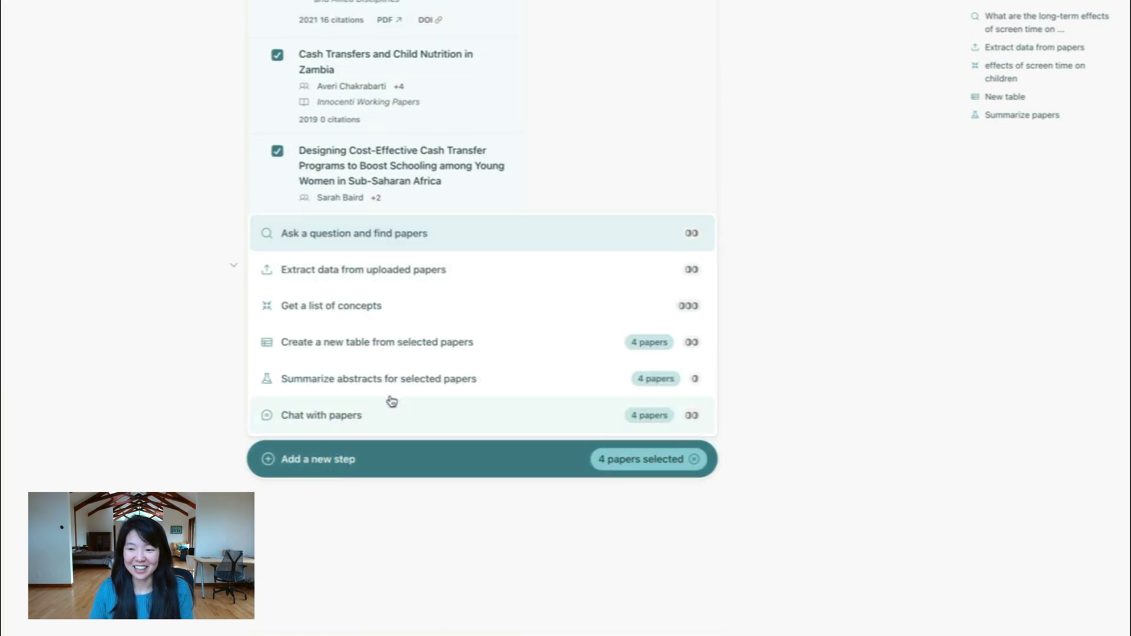
{"action": "left_click", "coordinate": [379, 423]}
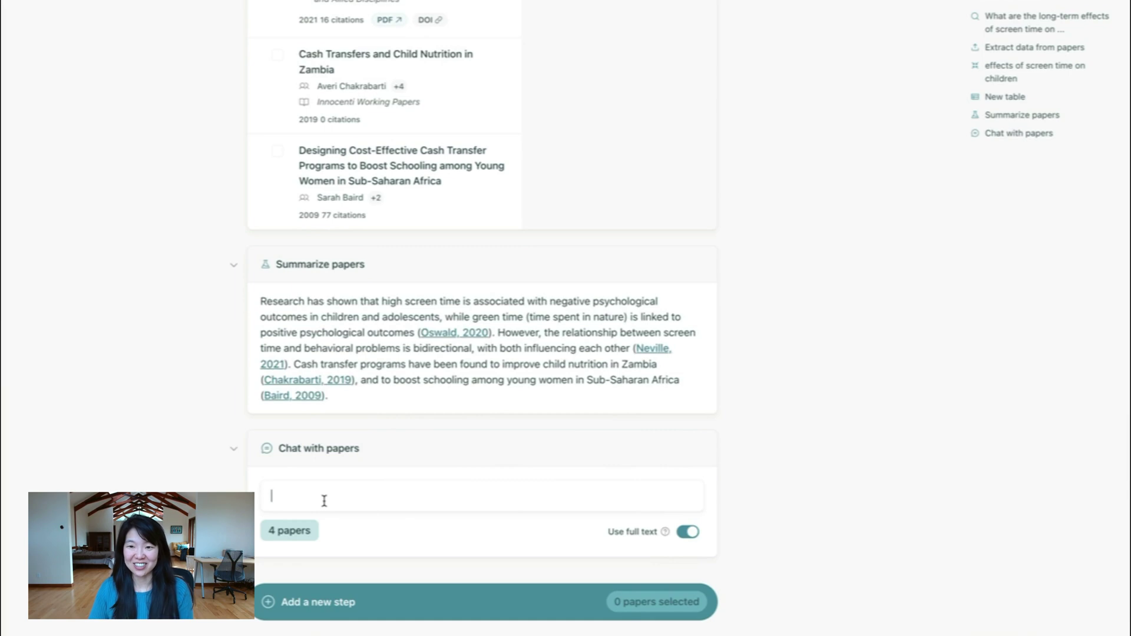
{"action": "type", "text": "What a"}
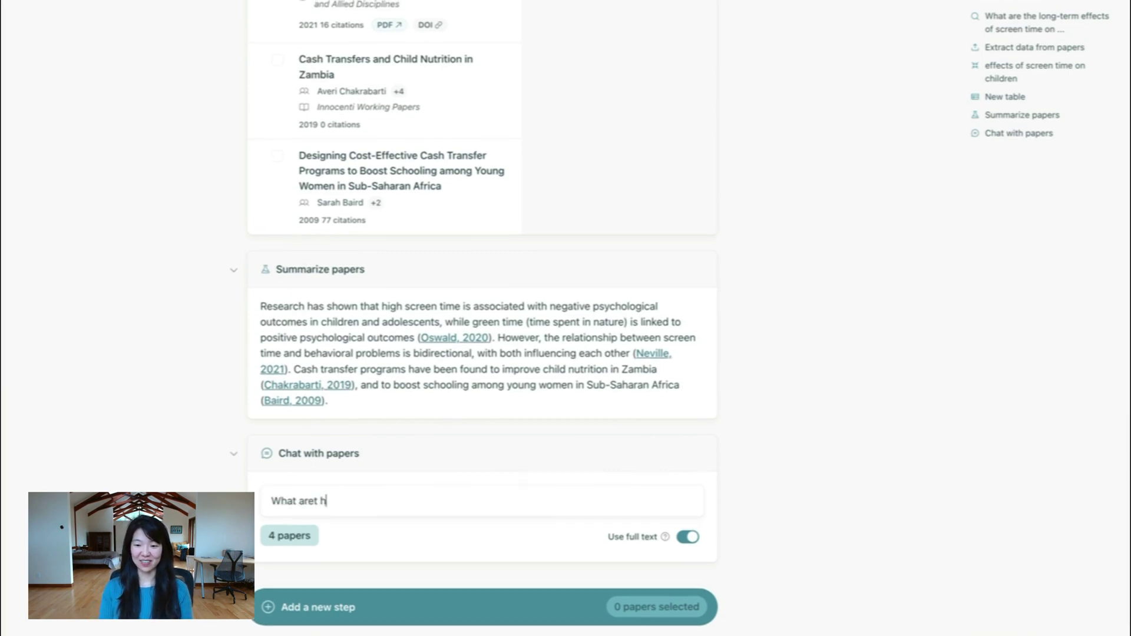
{"action": "type", "text": "ret h"}
{"action": "key", "text": "BackSpace"}
{"action": "key", "text": "BackSpace"}
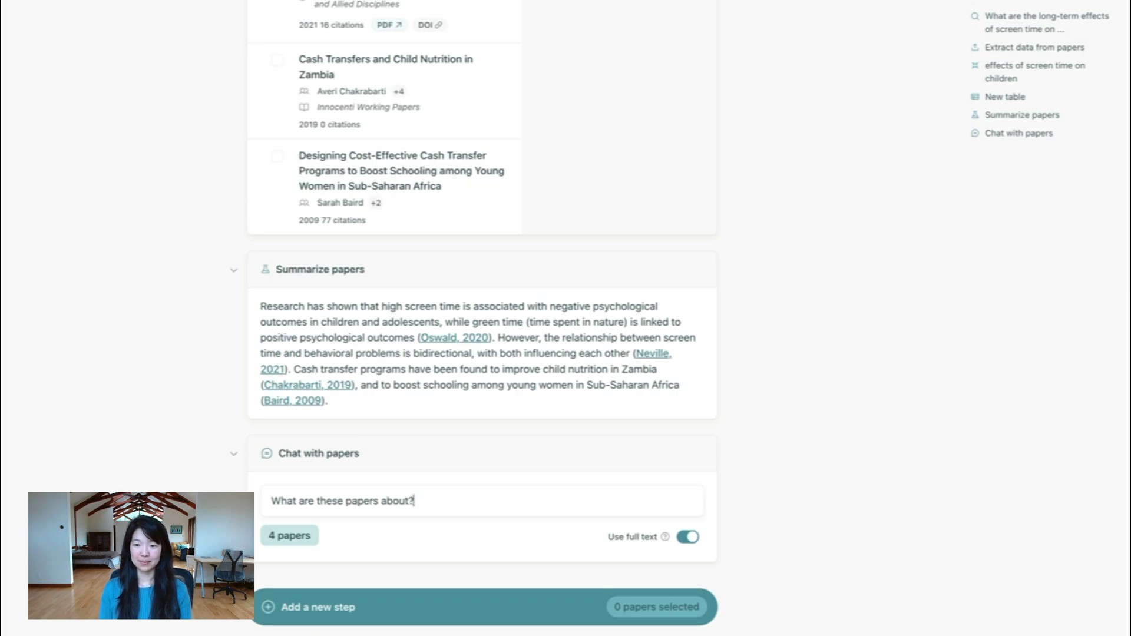
{"action": "key", "text": "Return"}
{"action": "scroll", "coordinate": [268, 223], "scroll_direction": "down", "scroll_amount": 2}
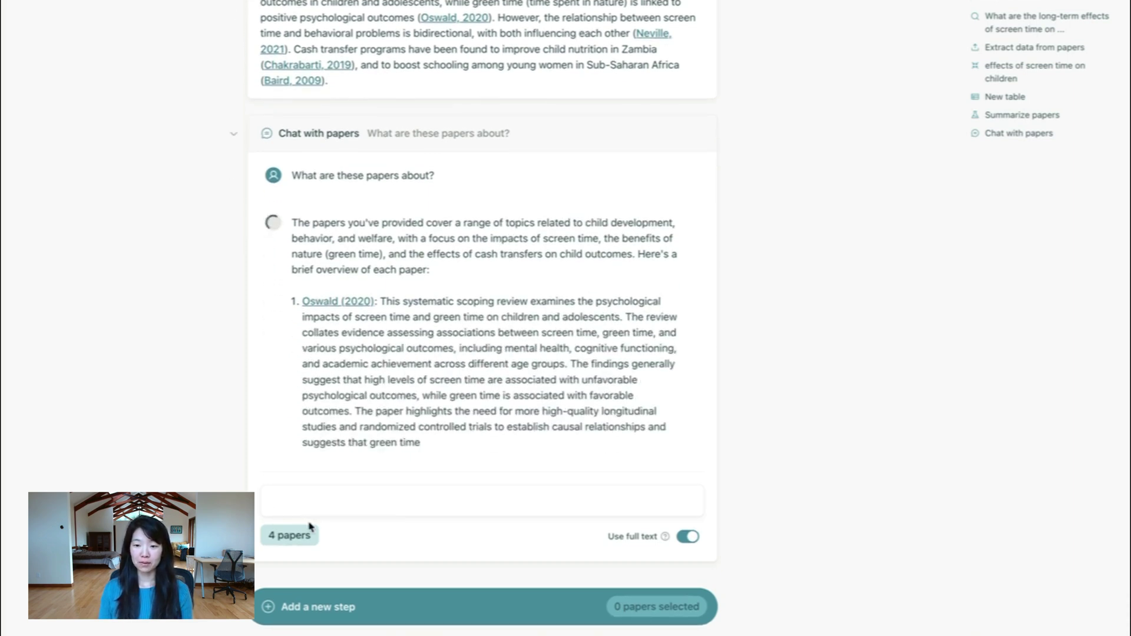
{"action": "left_click", "coordinate": [292, 537]}
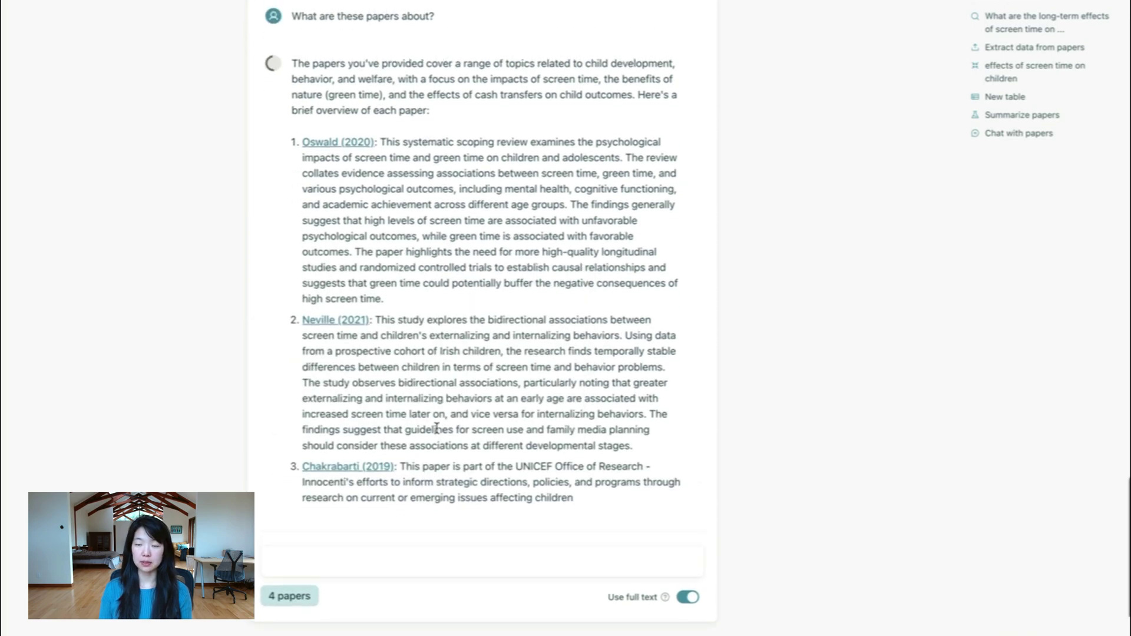
{"action": "scroll", "coordinate": [436, 429], "scroll_direction": "up", "scroll_amount": 8}
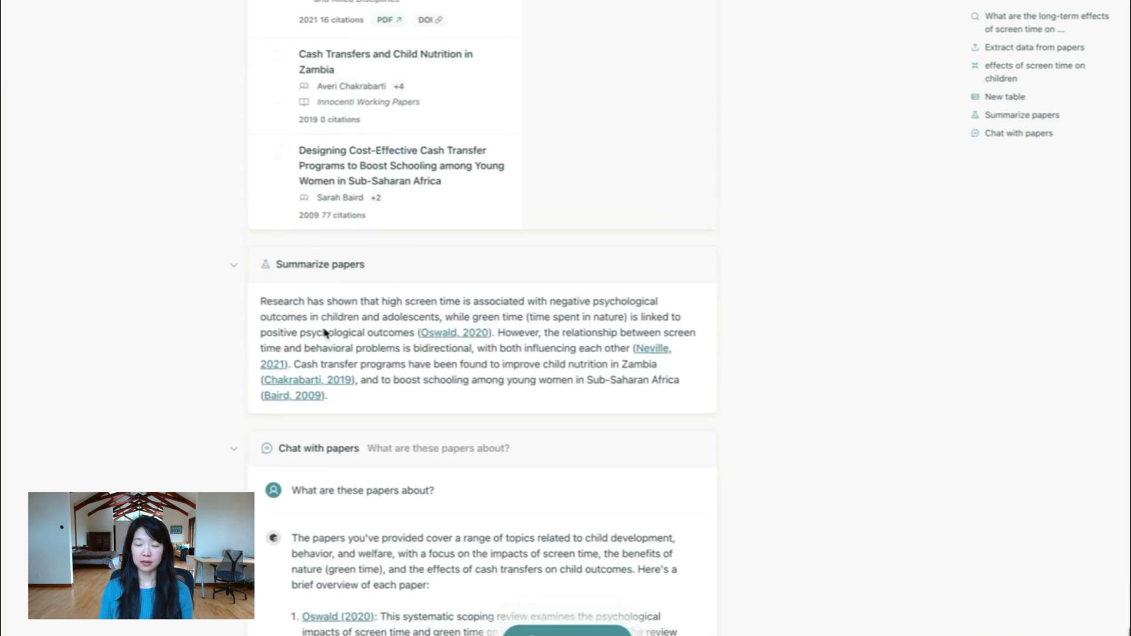
Step: View the Oswald 2020 paper's detail page, then go back to the notebook
{"action": "left_click", "coordinate": [446, 333]}
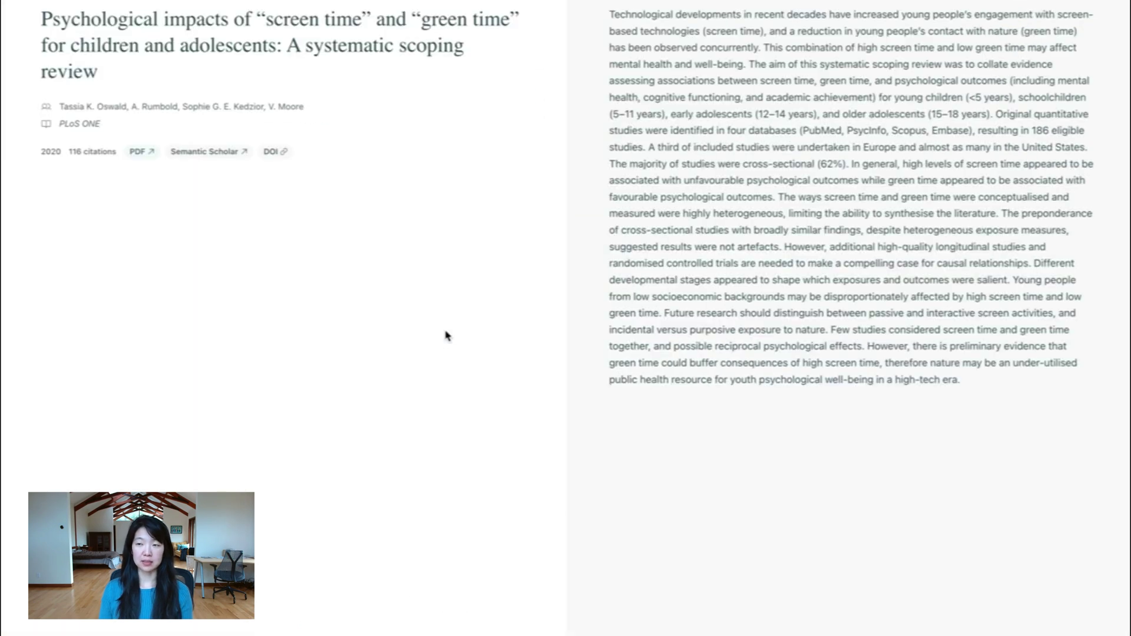
{"action": "scroll", "coordinate": [816, 151], "scroll_direction": "up", "scroll_amount": 3}
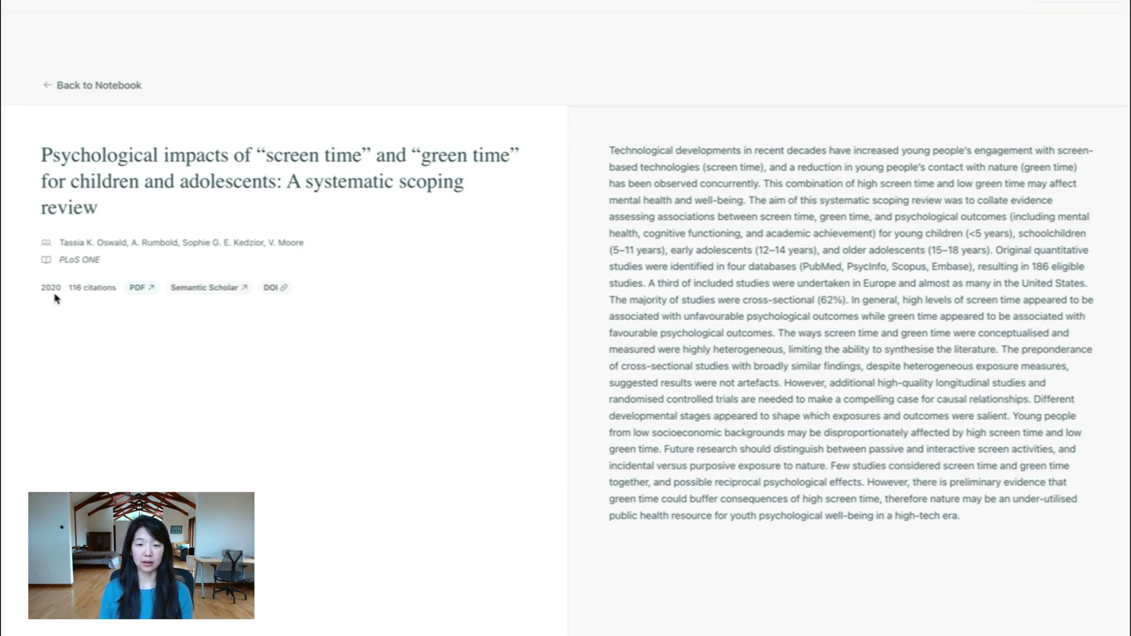
{"action": "left_click", "coordinate": [48, 85]}
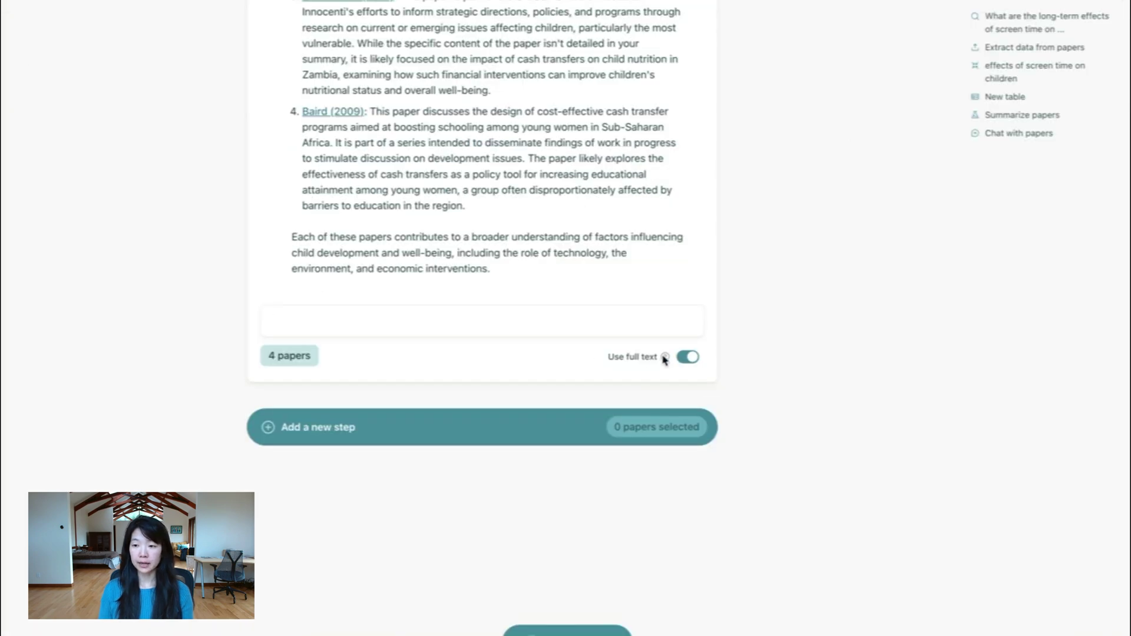
{"action": "mouse_move", "coordinate": [666, 364]}
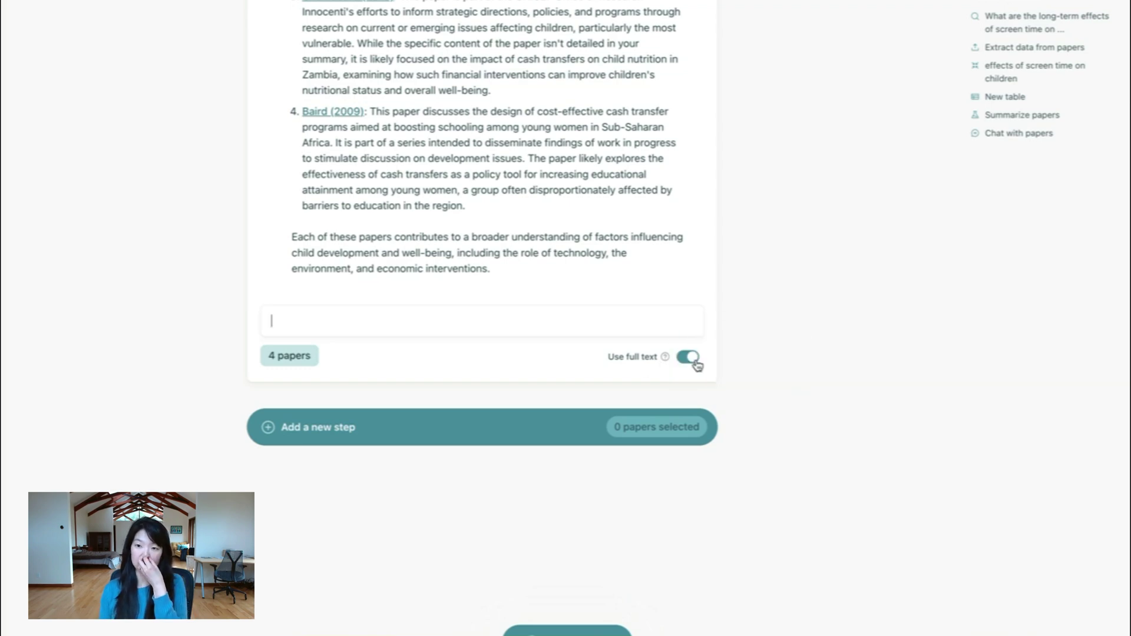
{"action": "scroll", "coordinate": [697, 366], "scroll_direction": "up", "scroll_amount": 15}
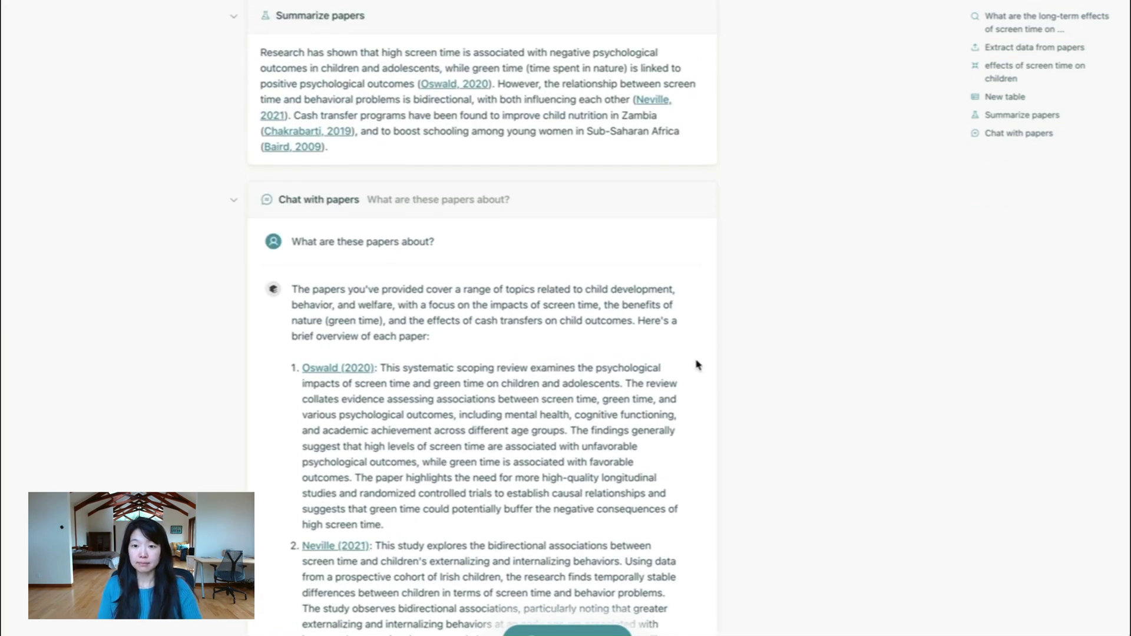
Step: Jump through the table of contents to Extract data, the screen time question, then New table, and toggle the contents off and on
{"action": "left_click", "coordinate": [1005, 46]}
{"action": "left_click", "coordinate": [1008, 31]}
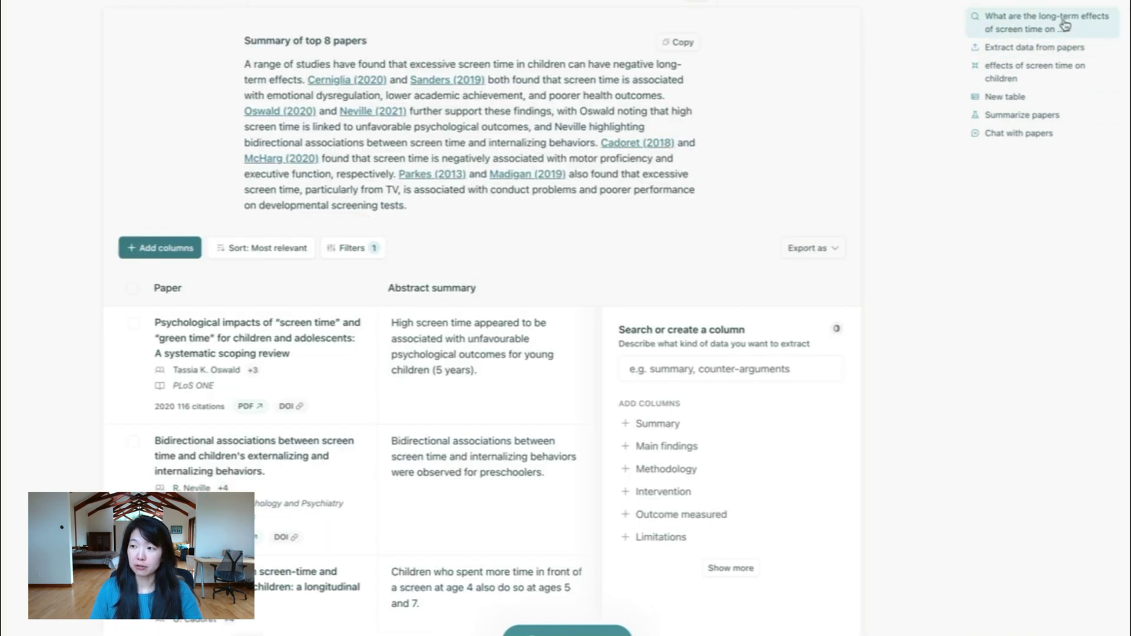
{"action": "left_click", "coordinate": [1021, 101]}
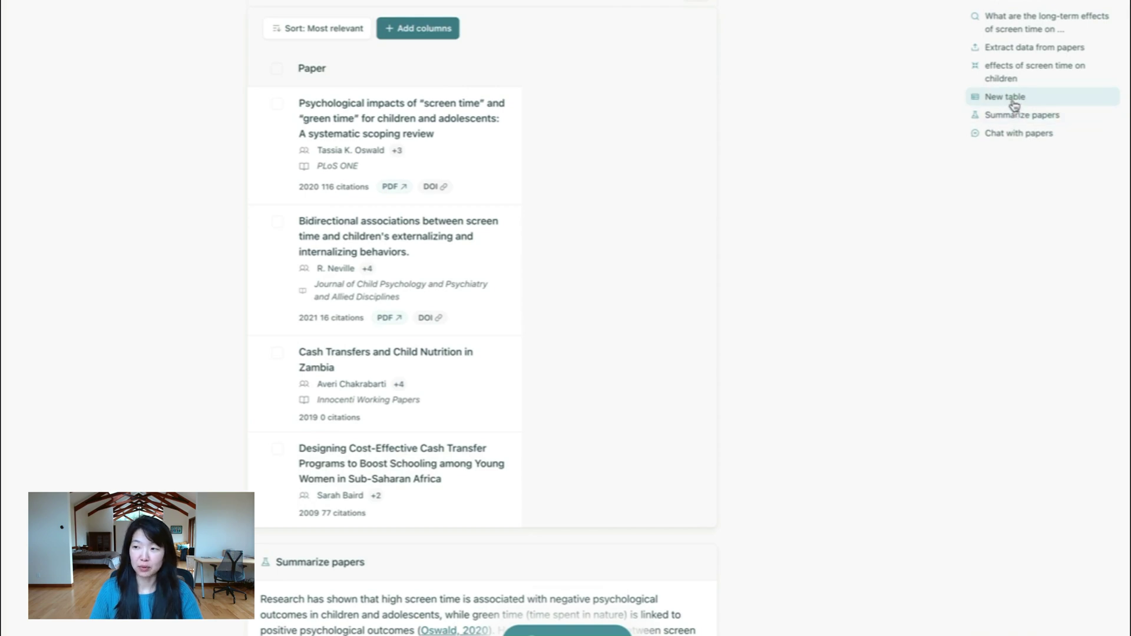
{"action": "left_click", "coordinate": [1065, 4]}
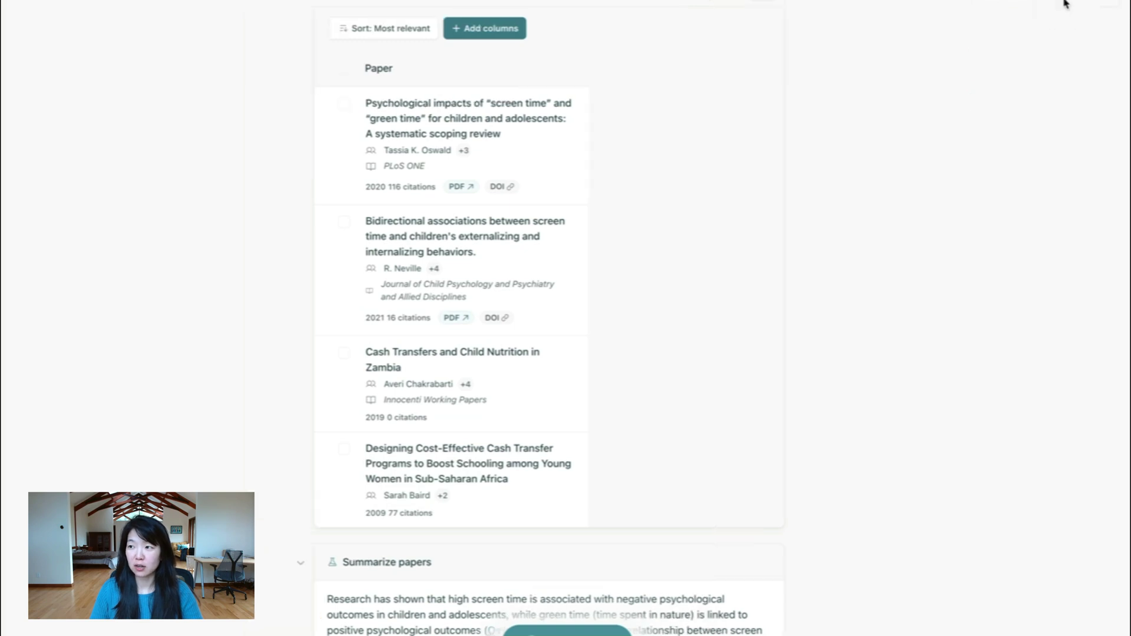
{"action": "left_click", "coordinate": [1114, 3]}
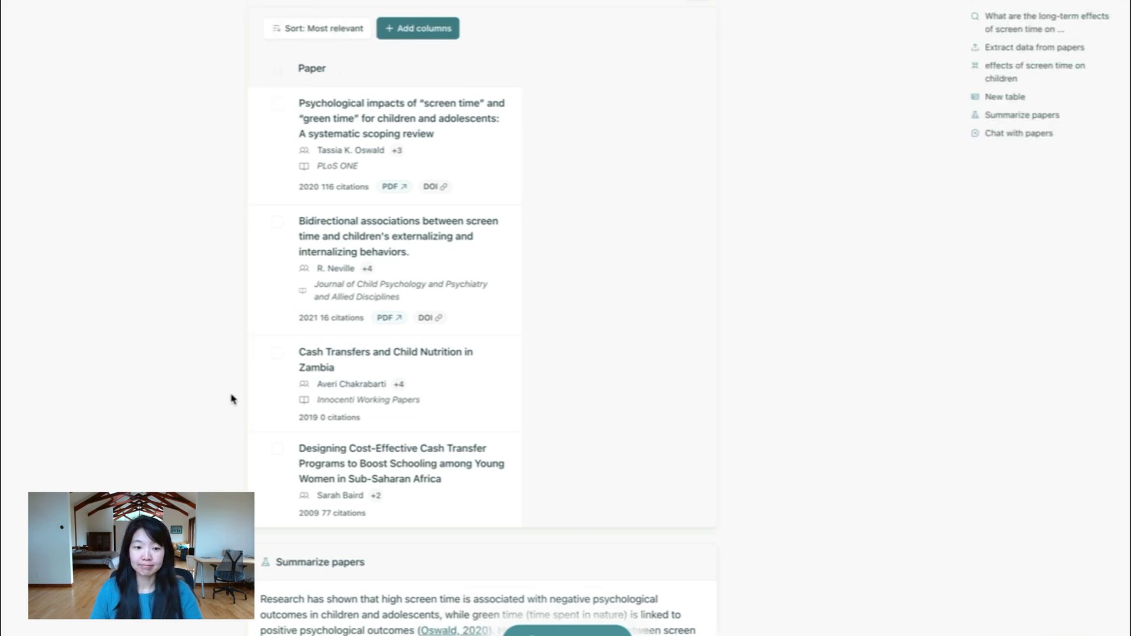
Step: Add a Methodology column to the four-paper table
{"action": "scroll", "coordinate": [607, 210], "scroll_direction": "up", "scroll_amount": 10}
{"action": "scroll", "coordinate": [606, 209], "scroll_direction": "down", "scroll_amount": 7}
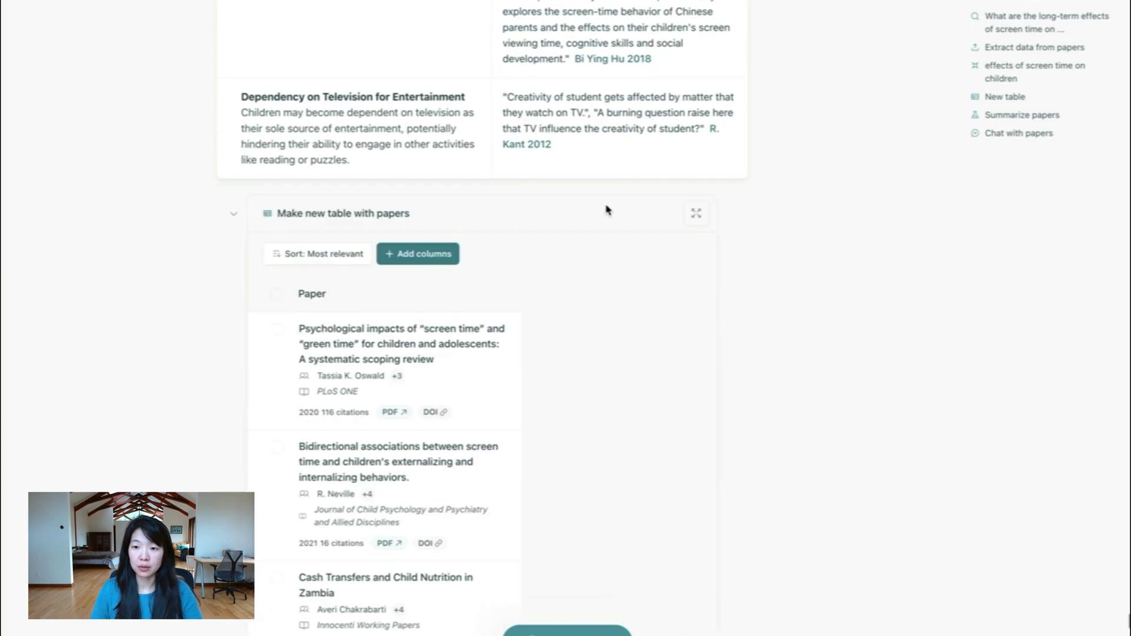
{"action": "scroll", "coordinate": [607, 210], "scroll_direction": "down", "scroll_amount": 3}
{"action": "left_click", "coordinate": [421, 113]}
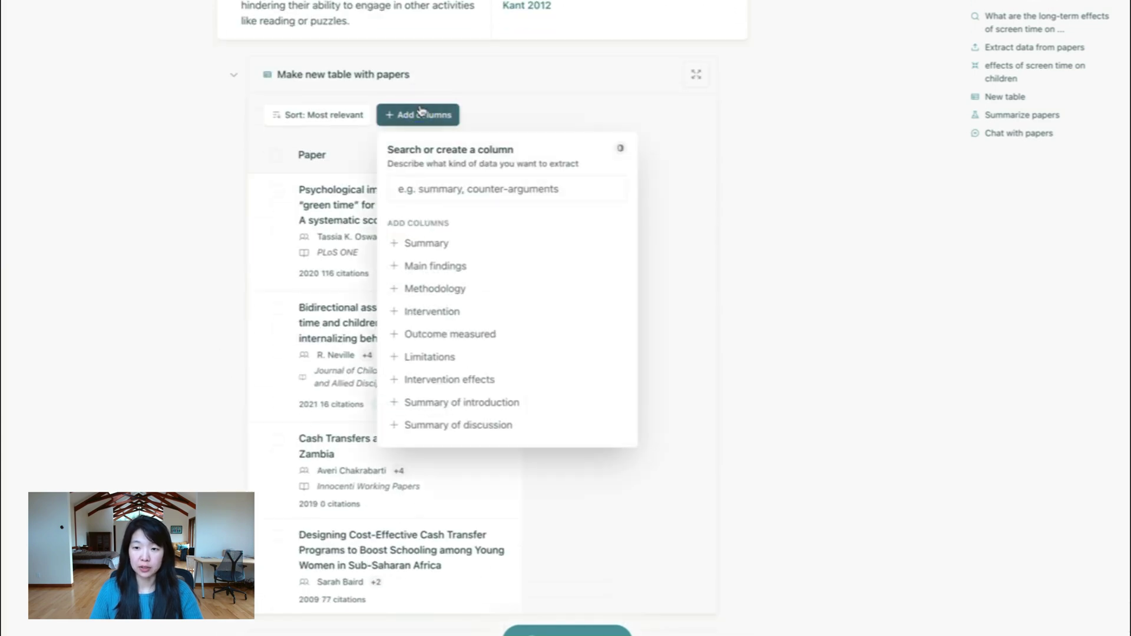
{"action": "left_click", "coordinate": [462, 291]}
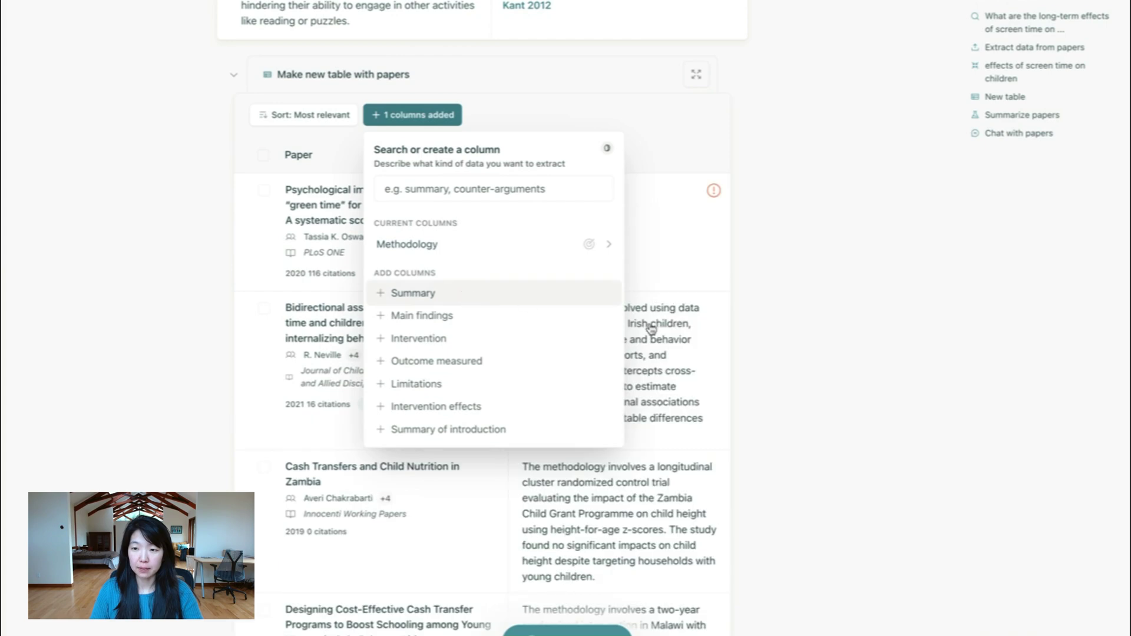
{"action": "left_click", "coordinate": [409, 106]}
Step: Export the Extract data from papers results as a CSV file
{"action": "scroll", "coordinate": [570, 219], "scroll_direction": "down", "scroll_amount": 2}
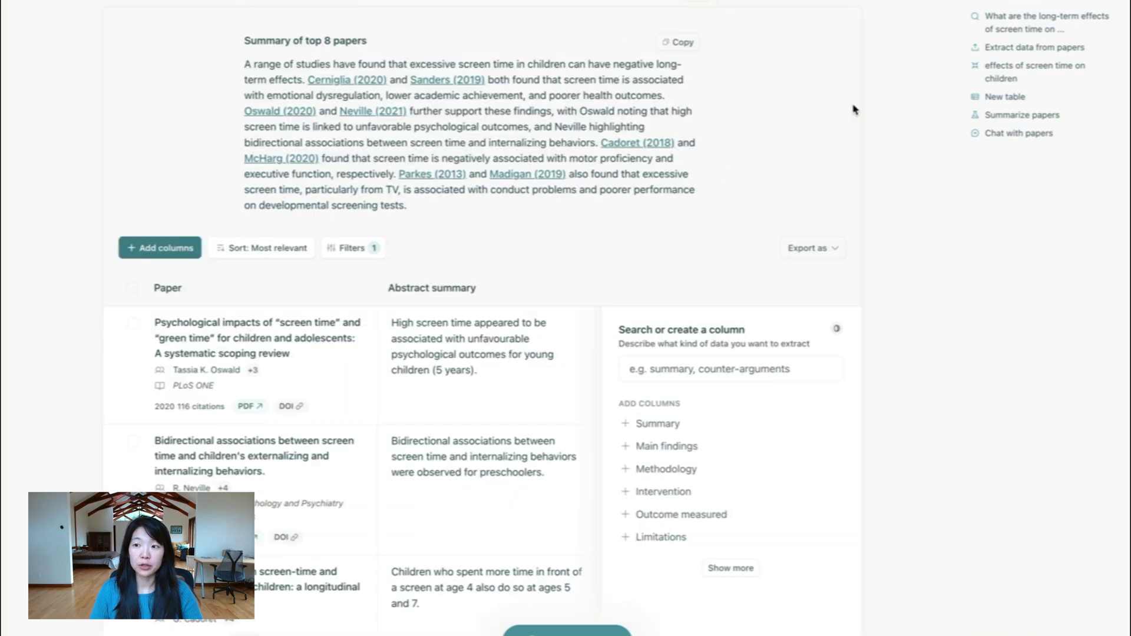
{"action": "left_click", "coordinate": [811, 252]}
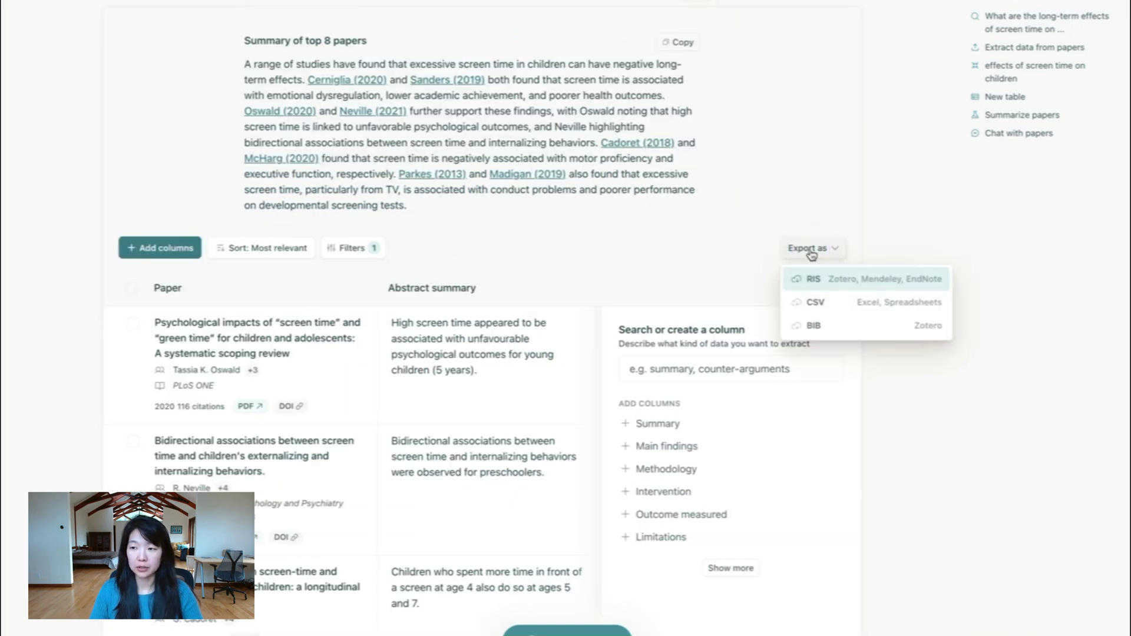
{"action": "left_click", "coordinate": [690, 239]}
{"action": "left_click", "coordinate": [823, 246]}
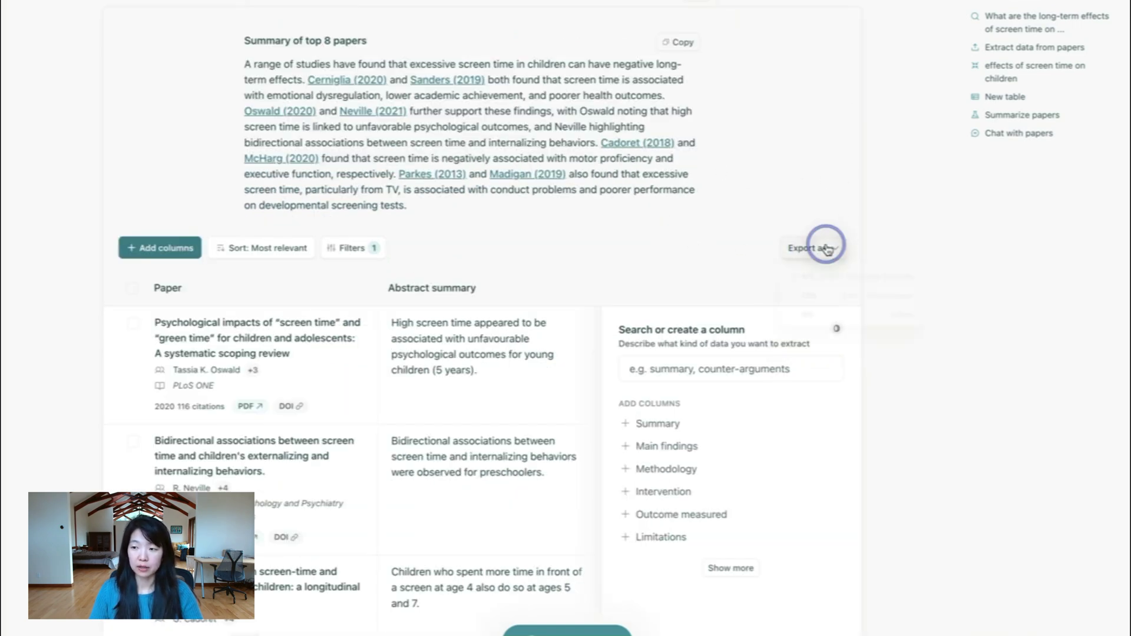
{"action": "scroll", "coordinate": [709, 225], "scroll_direction": "down", "scroll_amount": 15}
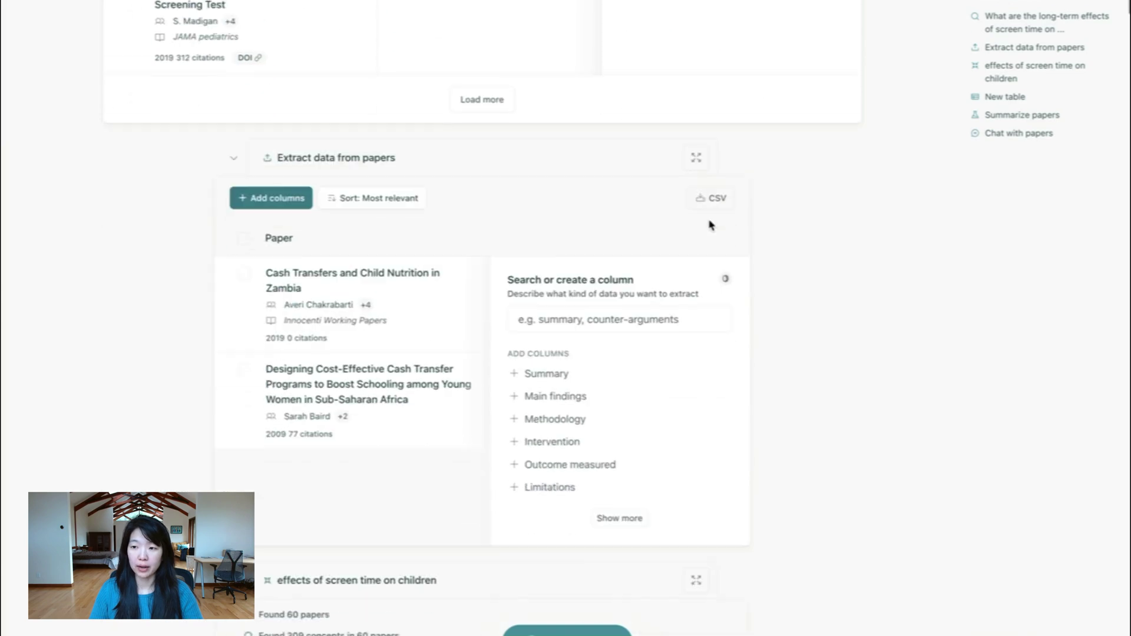
{"action": "left_click", "coordinate": [700, 189]}
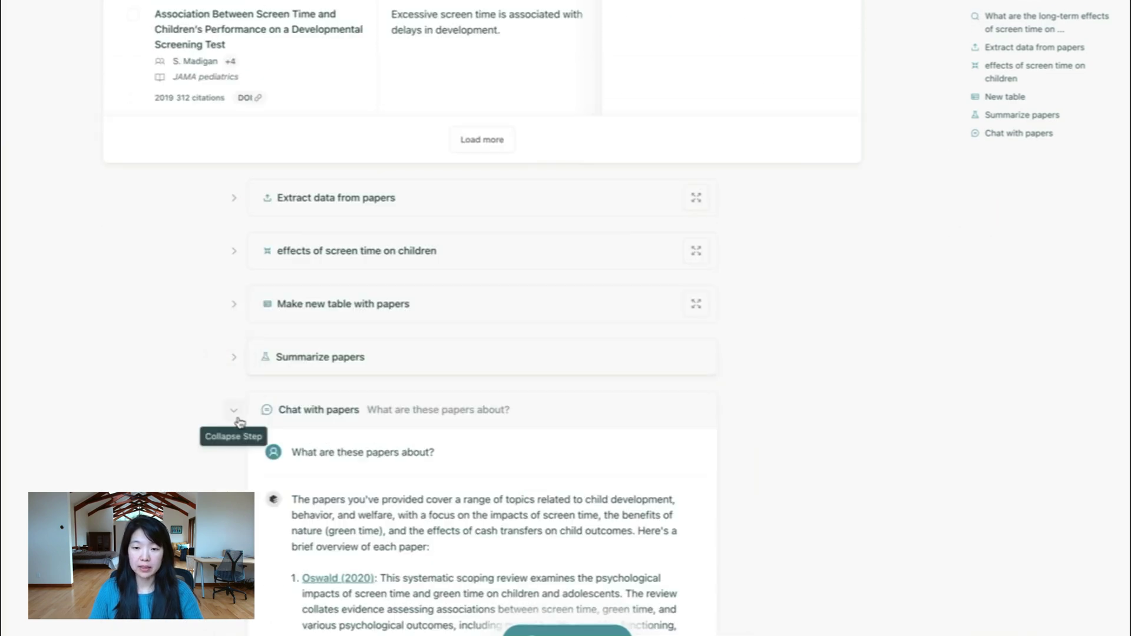
Step: Collapse the Chat with papers step and the first search step's summary and table
{"action": "left_click", "coordinate": [235, 412]}
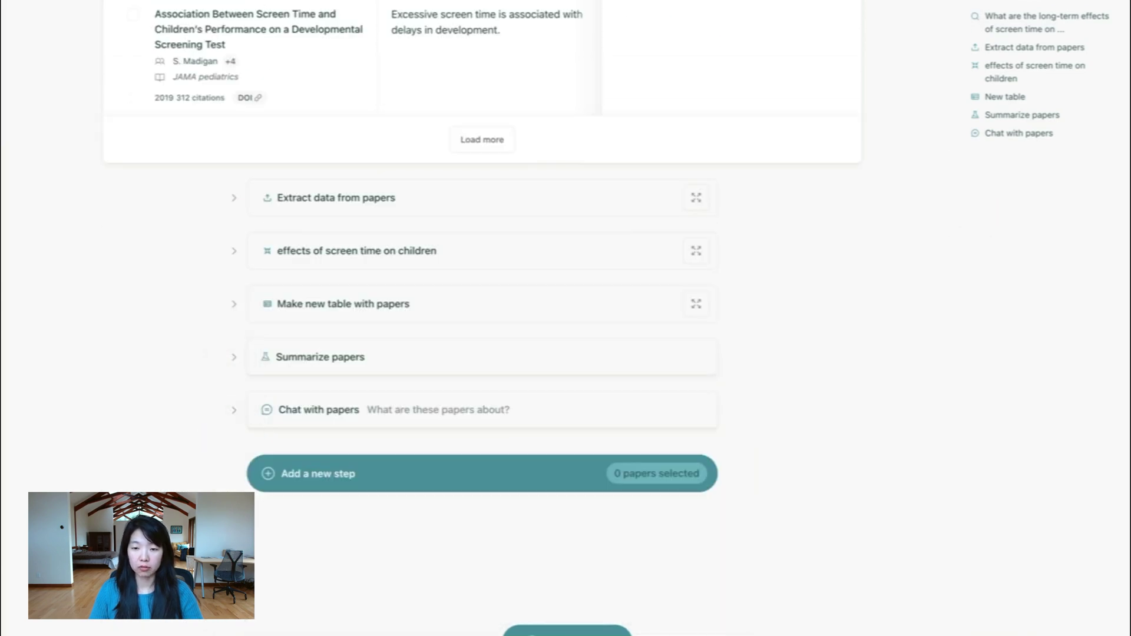
{"action": "scroll", "coordinate": [266, 229], "scroll_direction": "up", "scroll_amount": 15}
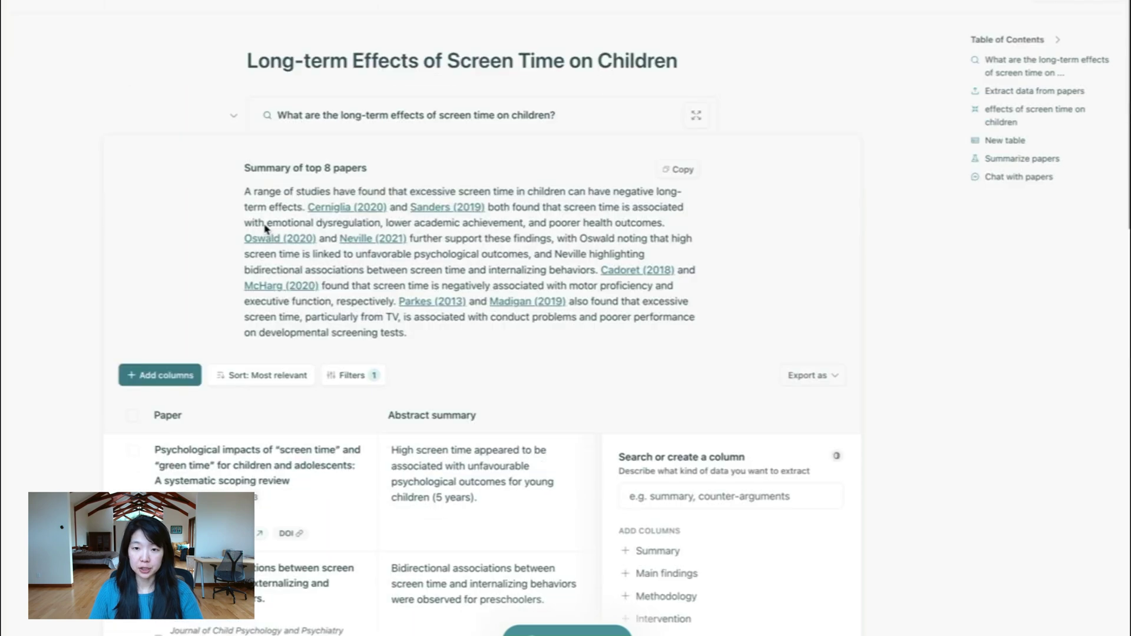
{"action": "left_click", "coordinate": [234, 115]}
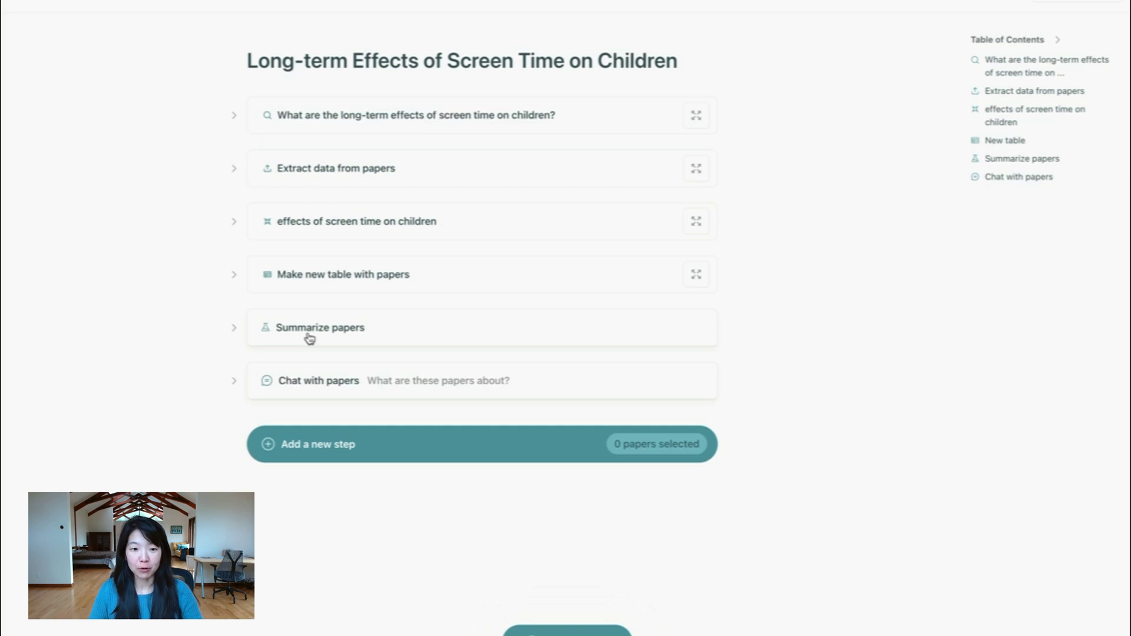
Step: Open the untitled notebook and retitle it 'Long-term effects of screen time'
{"action": "mouse_move", "coordinate": [39, 5]}
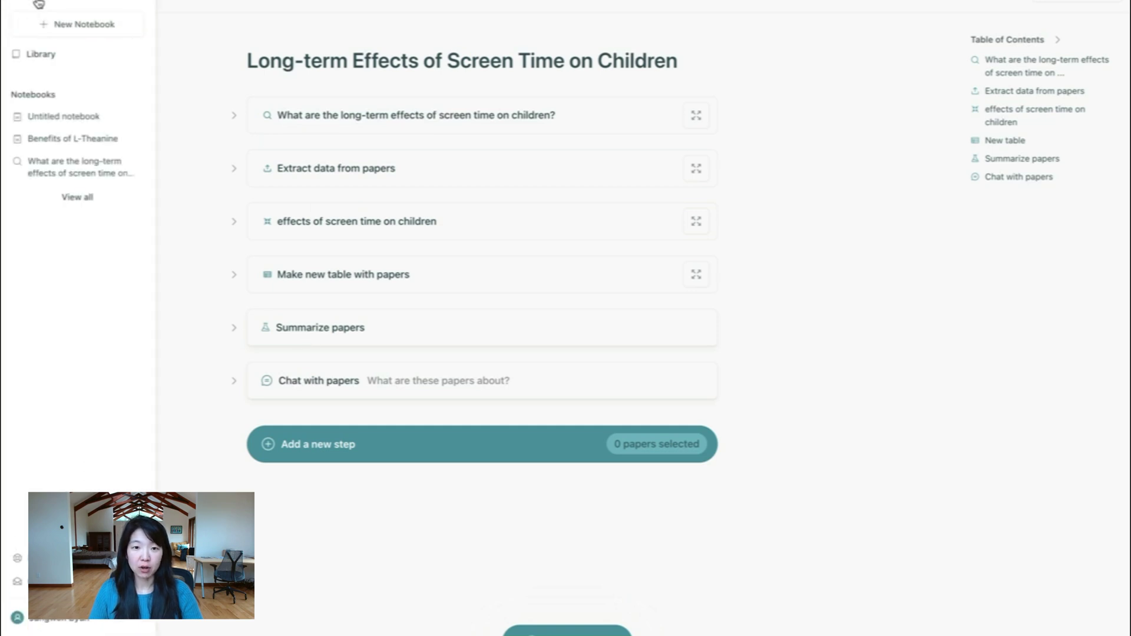
{"action": "left_click", "coordinate": [77, 118]}
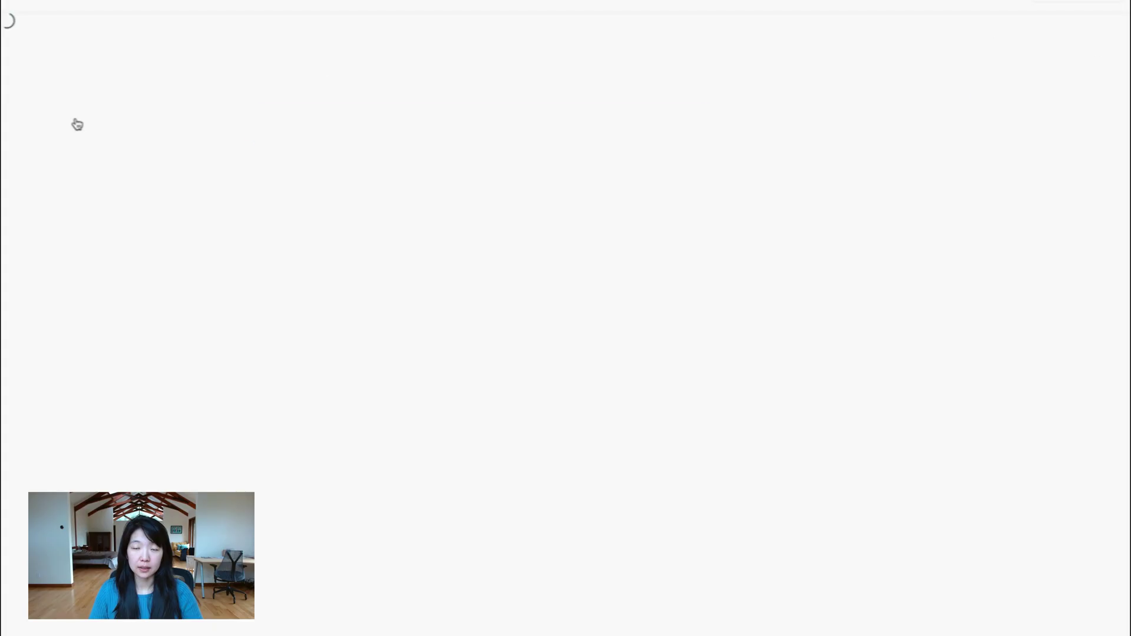
{"action": "type", "text": "Long-te"}
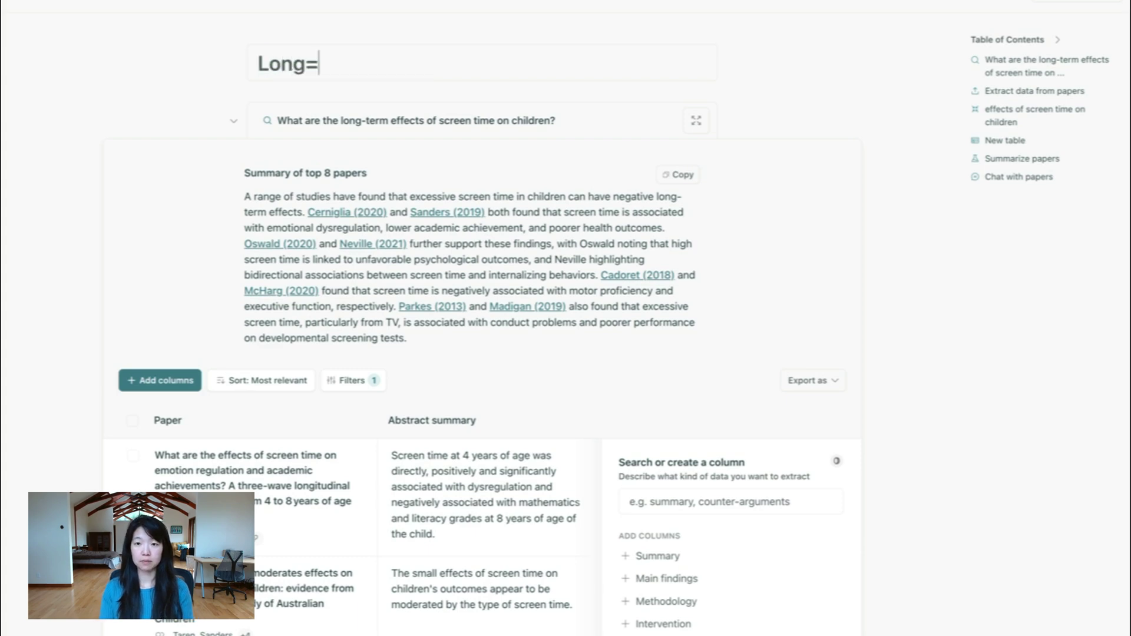
{"action": "key", "text": "BackSpace"}
{"action": "key", "text": "BackSpace"}
{"action": "key", "text": "BackSpace"}
{"action": "type", "text": "-term effe"}
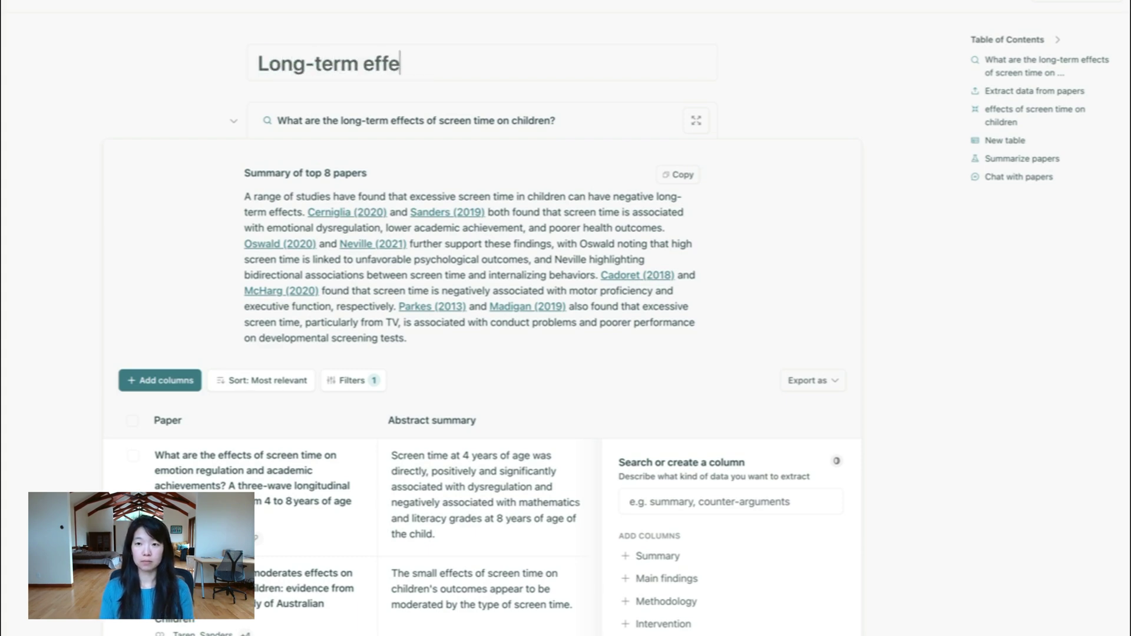
{"action": "type", "text": "cts of screen time"}
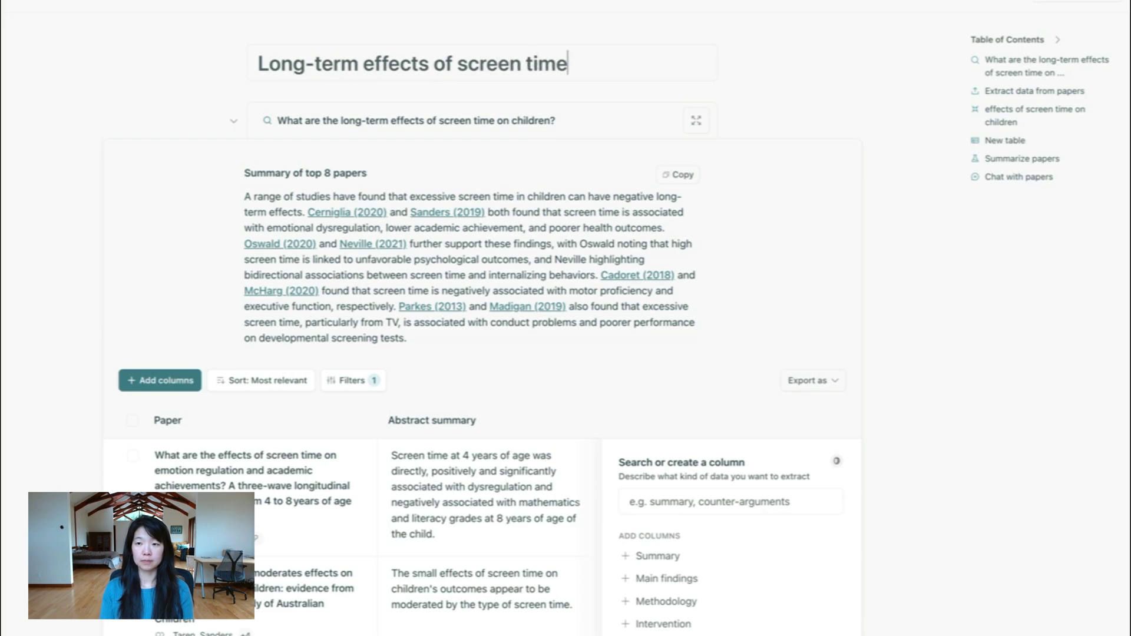
{"action": "key", "text": "Return"}
{"action": "left_click", "coordinate": [117, 30]}
Step: Collapse the search, Extract data, effects on children, new table, and Chat with papers steps
{"action": "left_click", "coordinate": [233, 115]}
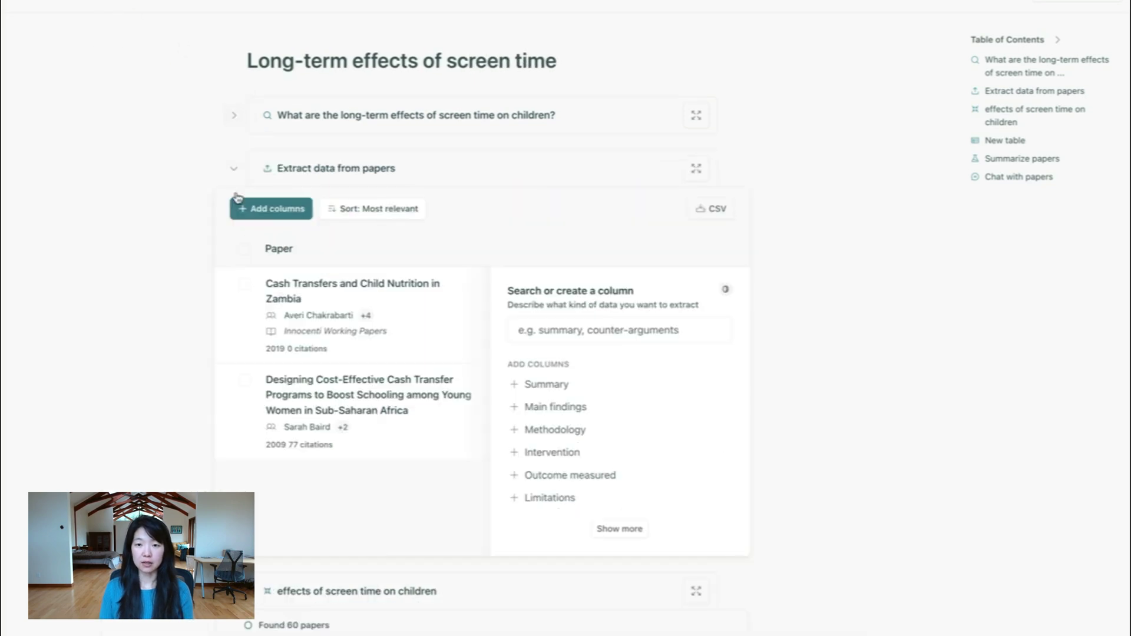
{"action": "left_click", "coordinate": [234, 167]}
{"action": "left_click", "coordinate": [233, 221]}
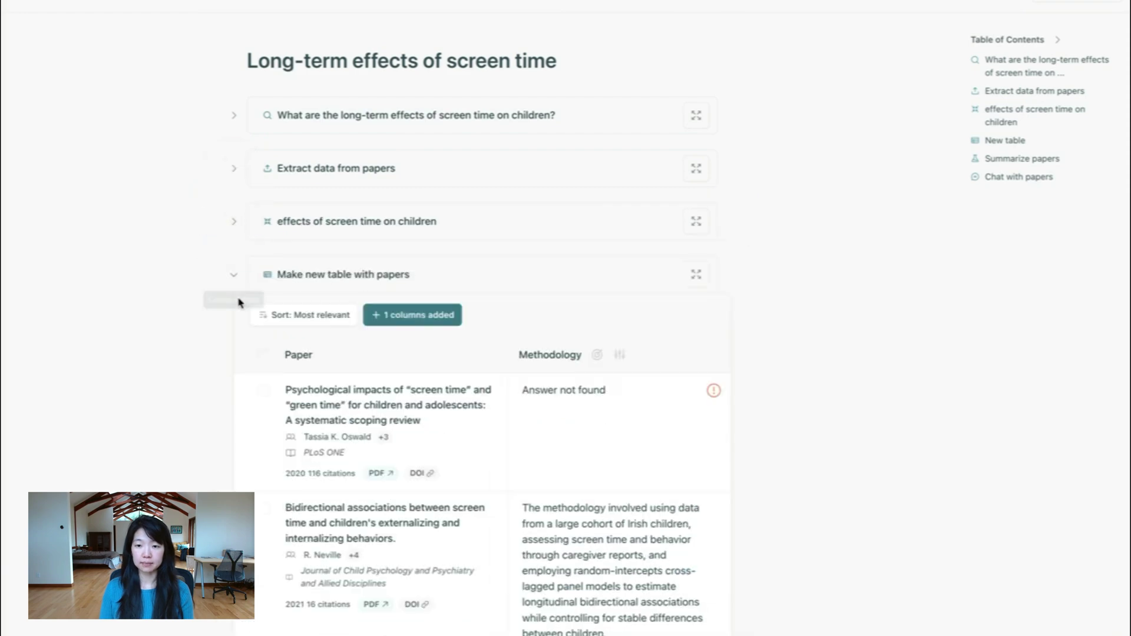
{"action": "left_click", "coordinate": [232, 275]}
{"action": "left_click", "coordinate": [233, 380]}
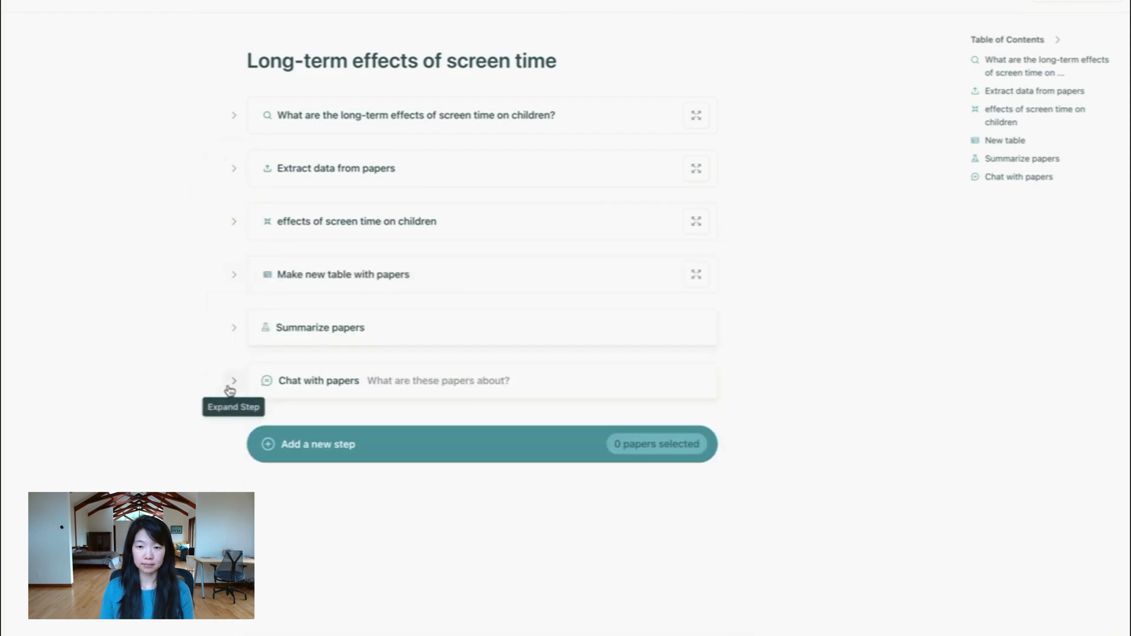
{"action": "mouse_move", "coordinate": [6, 88]}
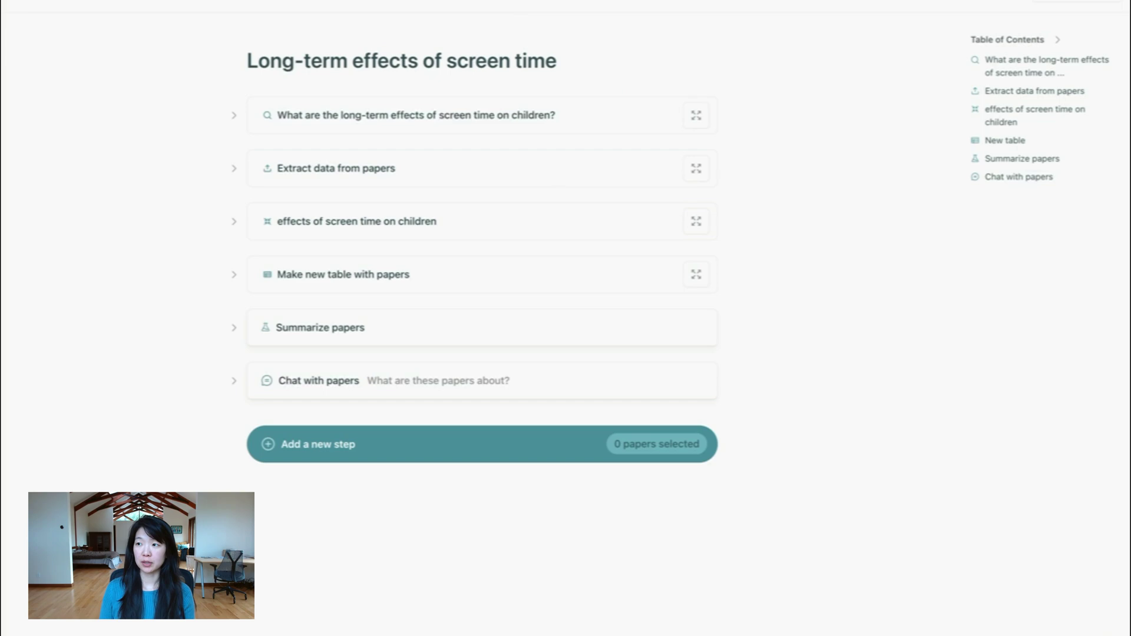
Step: Start a blank notebook, reopen 'Long-term effects of screen time', and show the step types available to add
{"action": "left_click", "coordinate": [1080, 5]}
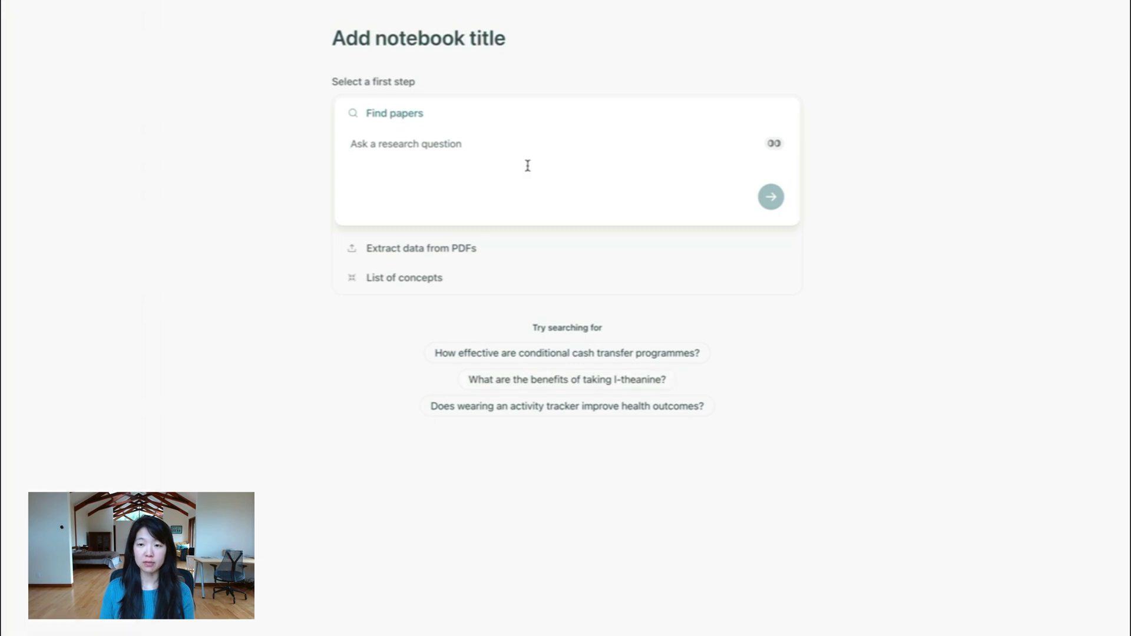
{"action": "mouse_move", "coordinate": [24, 59]}
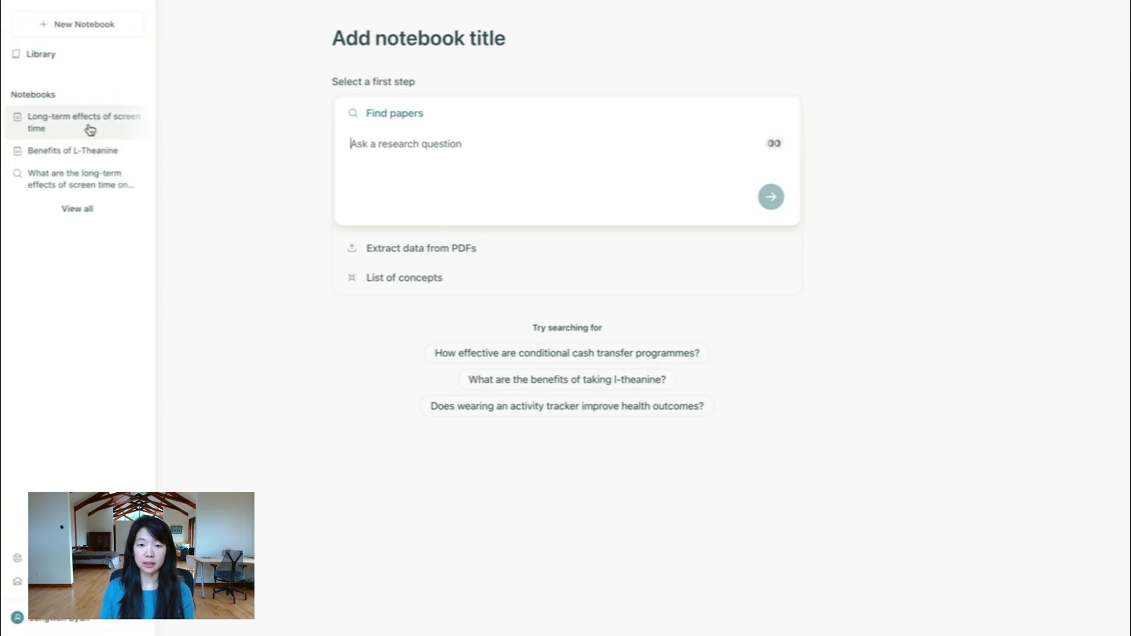
{"action": "left_click", "coordinate": [89, 125]}
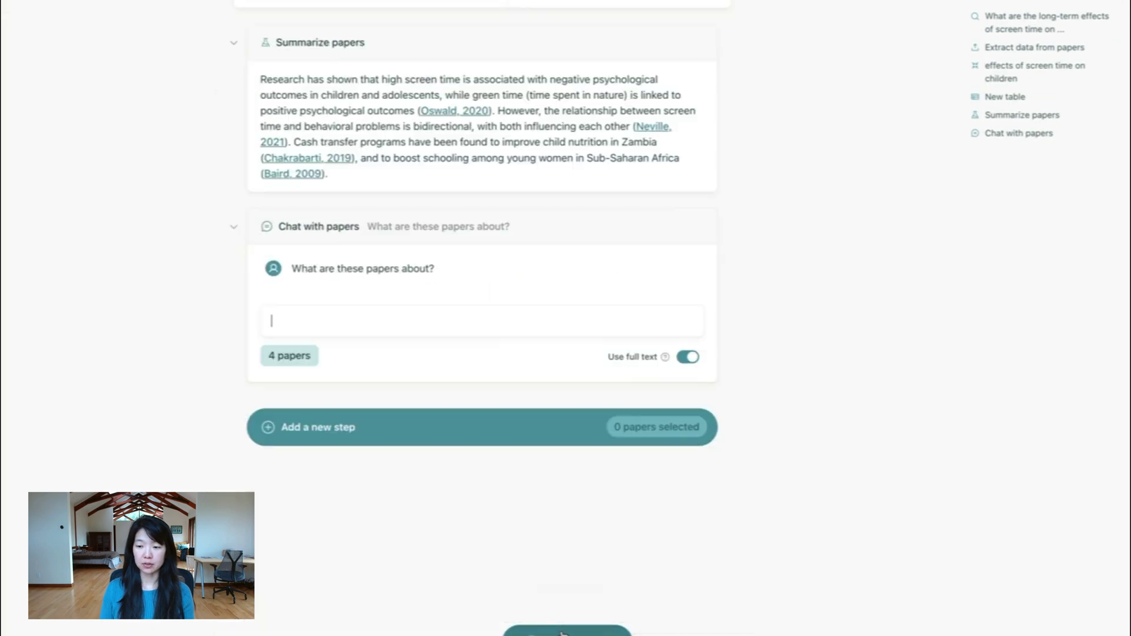
{"action": "left_click", "coordinate": [386, 426]}
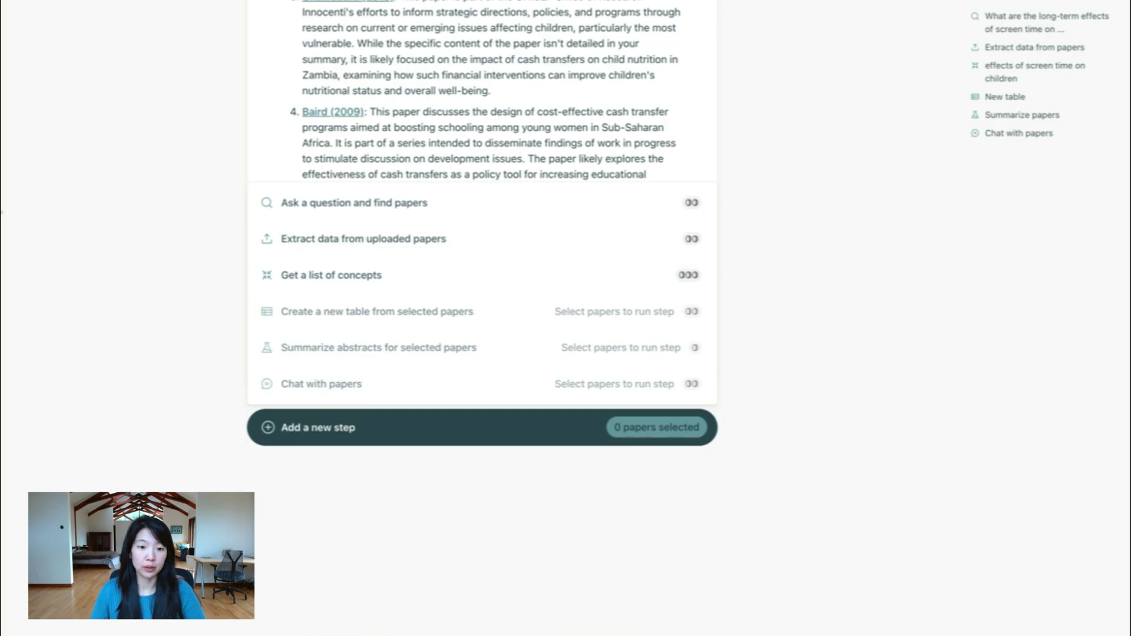
Step: Scroll up to the screen-time concepts table and browse rows like Sexting and Impaired active imagery ability
{"action": "scroll", "coordinate": [225, 294], "scroll_direction": "up", "scroll_amount": 20}
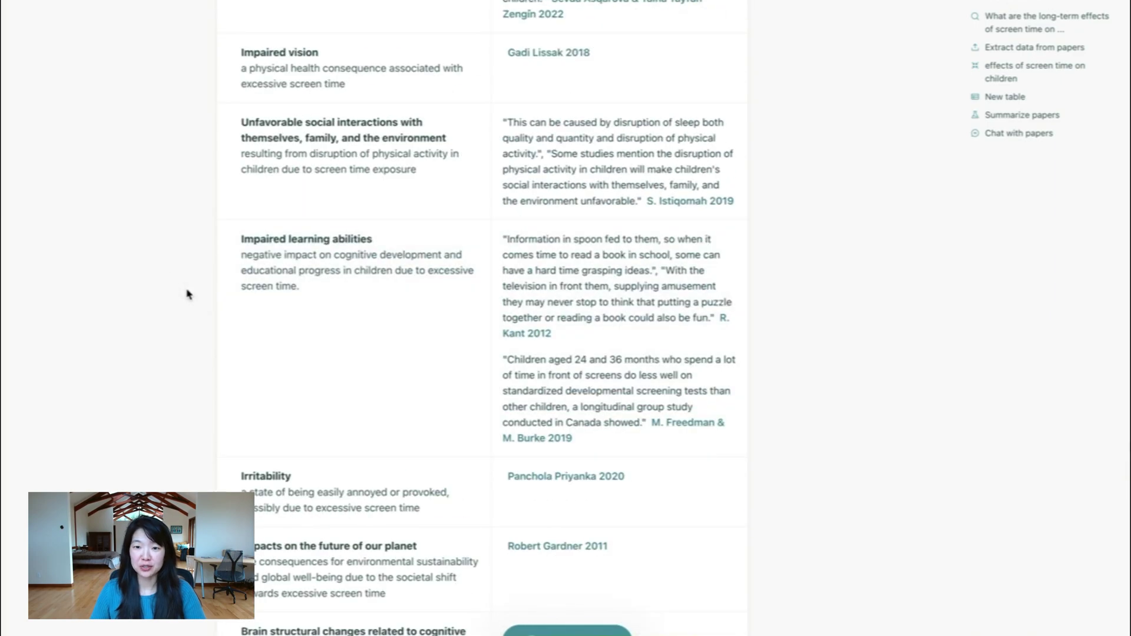
{"action": "scroll", "coordinate": [224, 295], "scroll_direction": "up", "scroll_amount": 15}
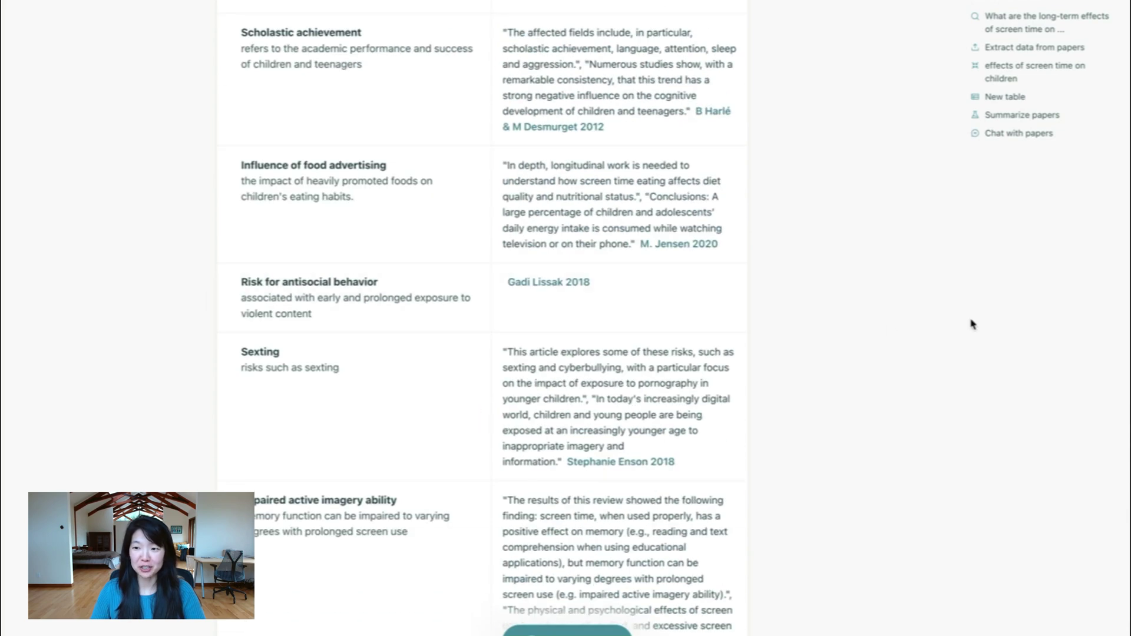
{"action": "left_click", "coordinate": [971, 321]}
{"action": "scroll", "coordinate": [973, 324], "scroll_direction": "down", "scroll_amount": 2}
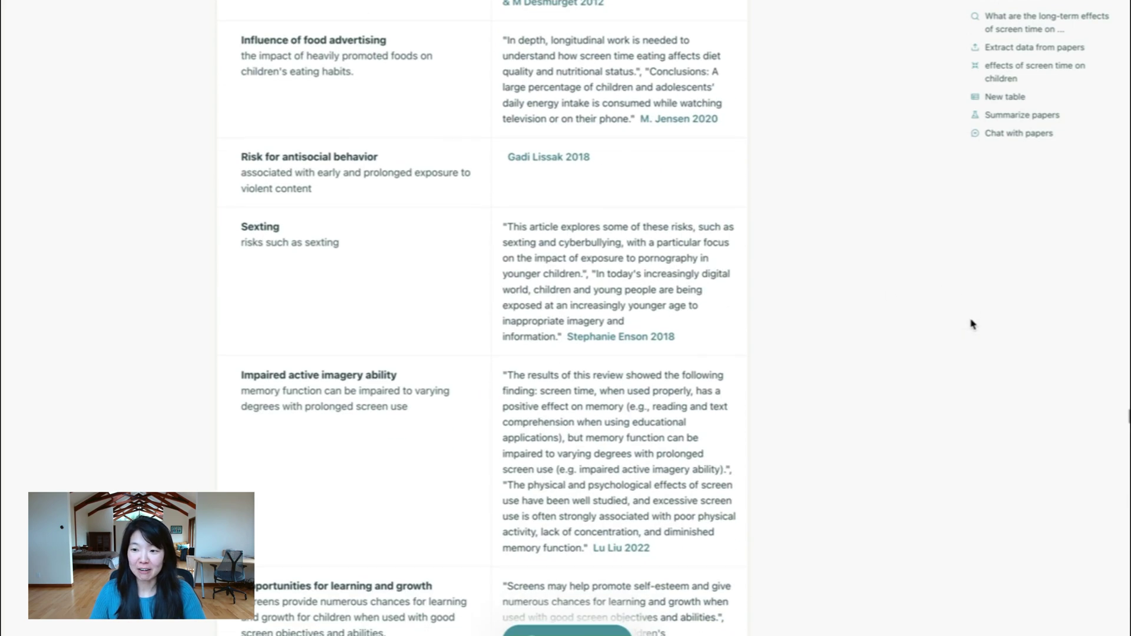
{"action": "scroll", "coordinate": [972, 324], "scroll_direction": "up", "scroll_amount": 1}
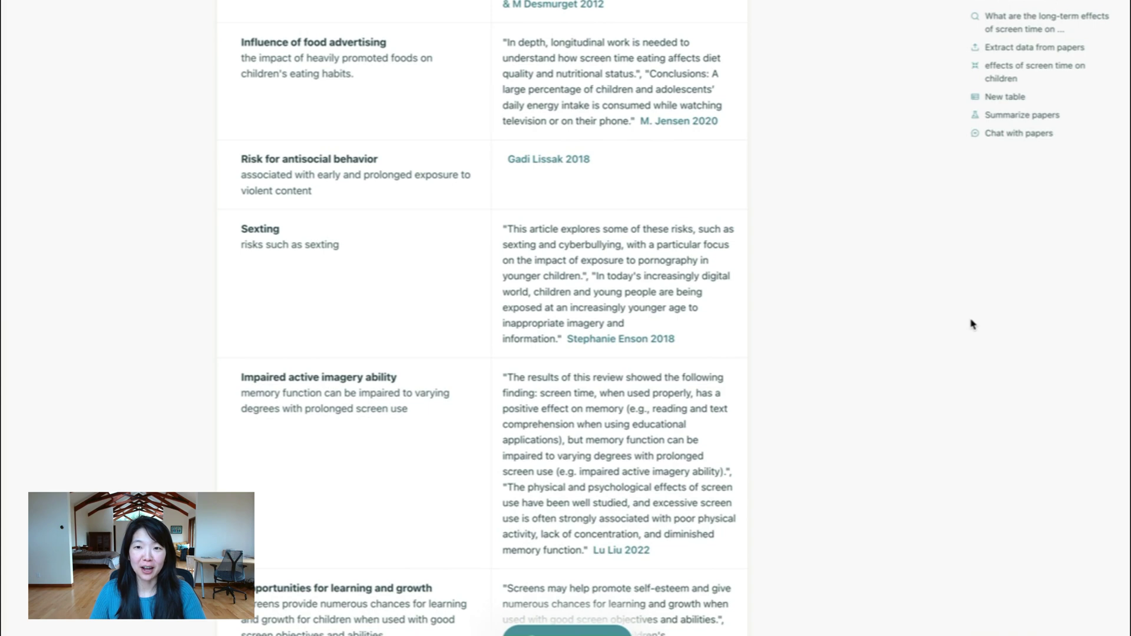
{"action": "scroll", "coordinate": [972, 324], "scroll_direction": "up", "scroll_amount": 1}
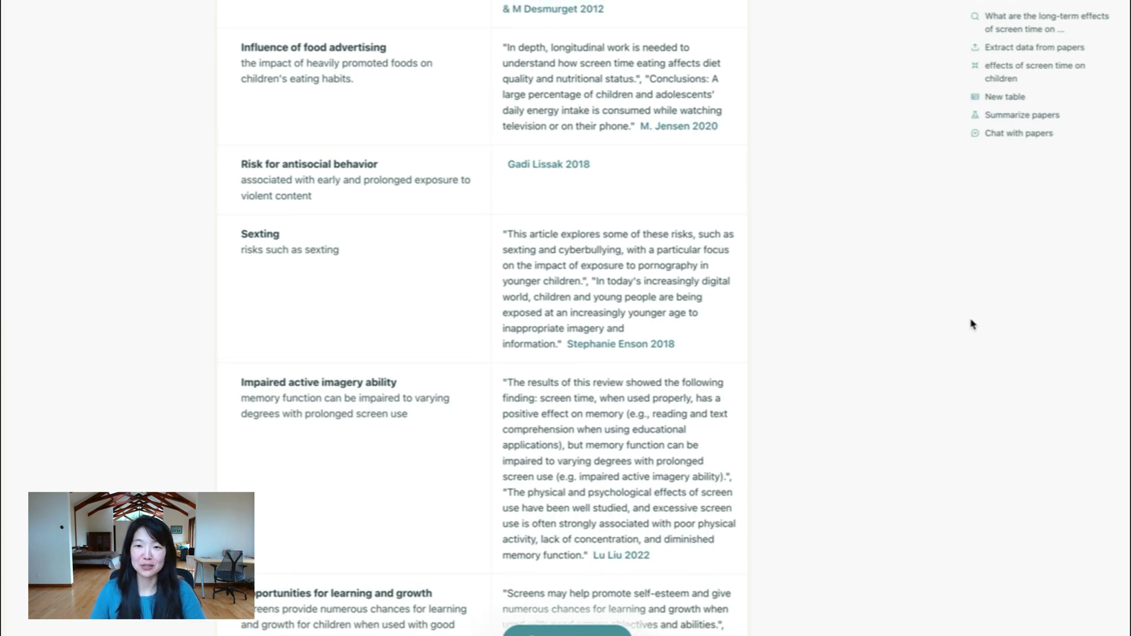